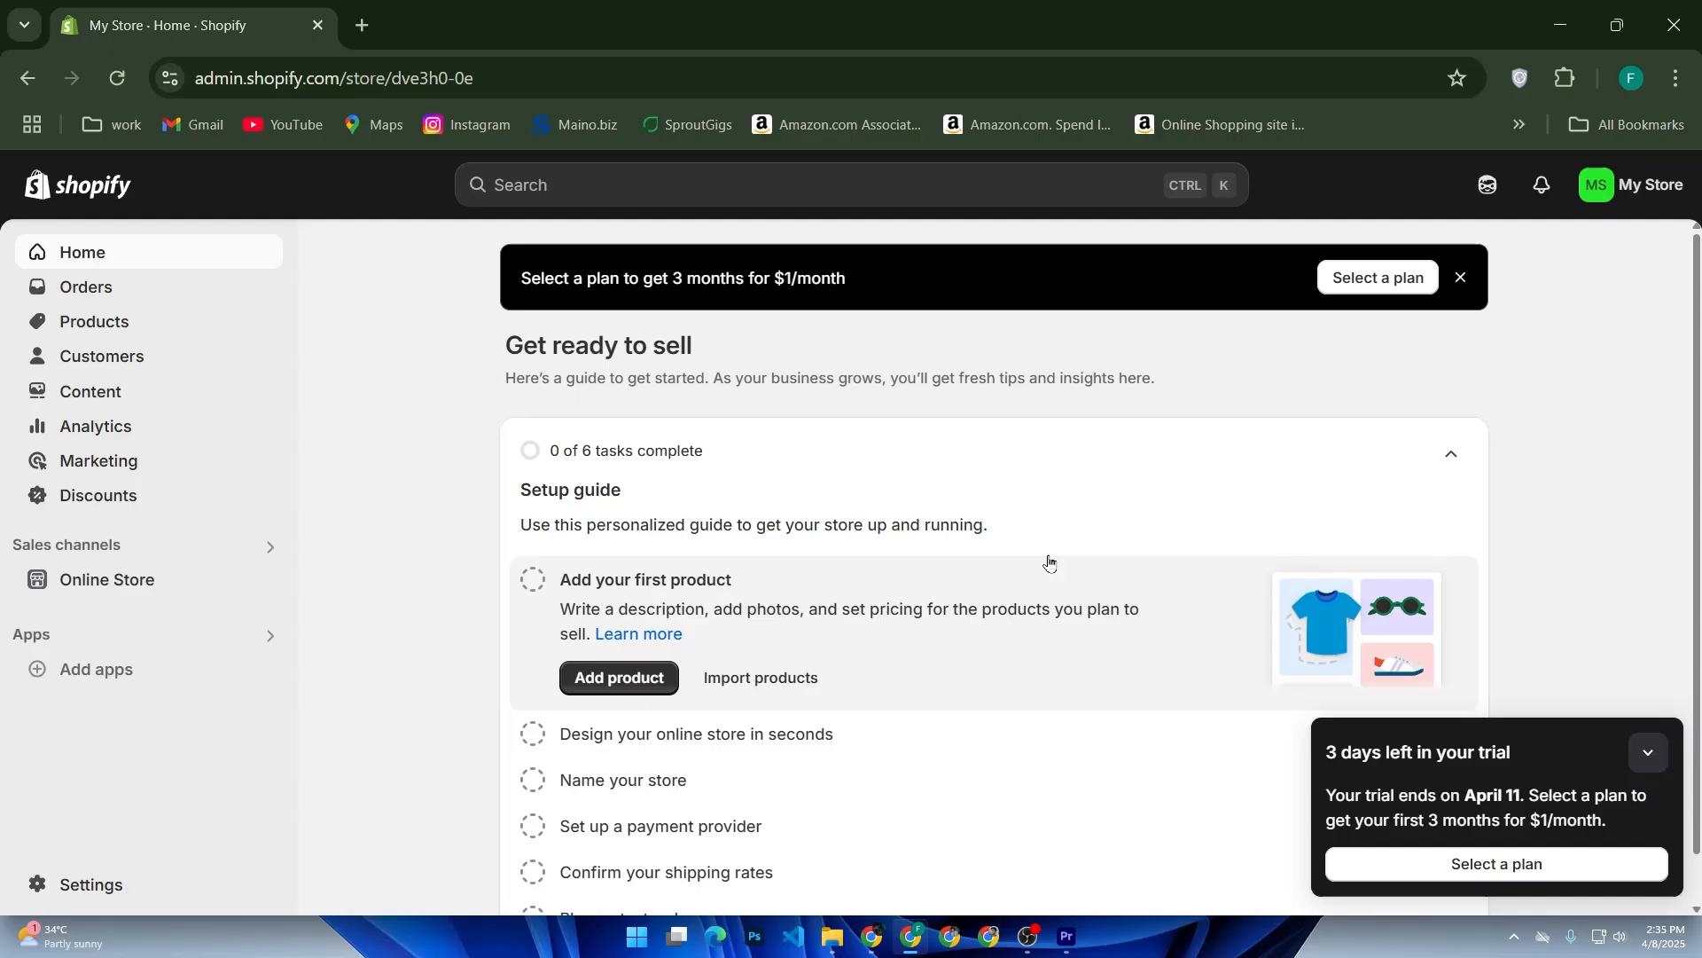
Search the web for 2checkout in a new browser tab and open the sponsored 2Checkout official site.
left_click(362, 24)
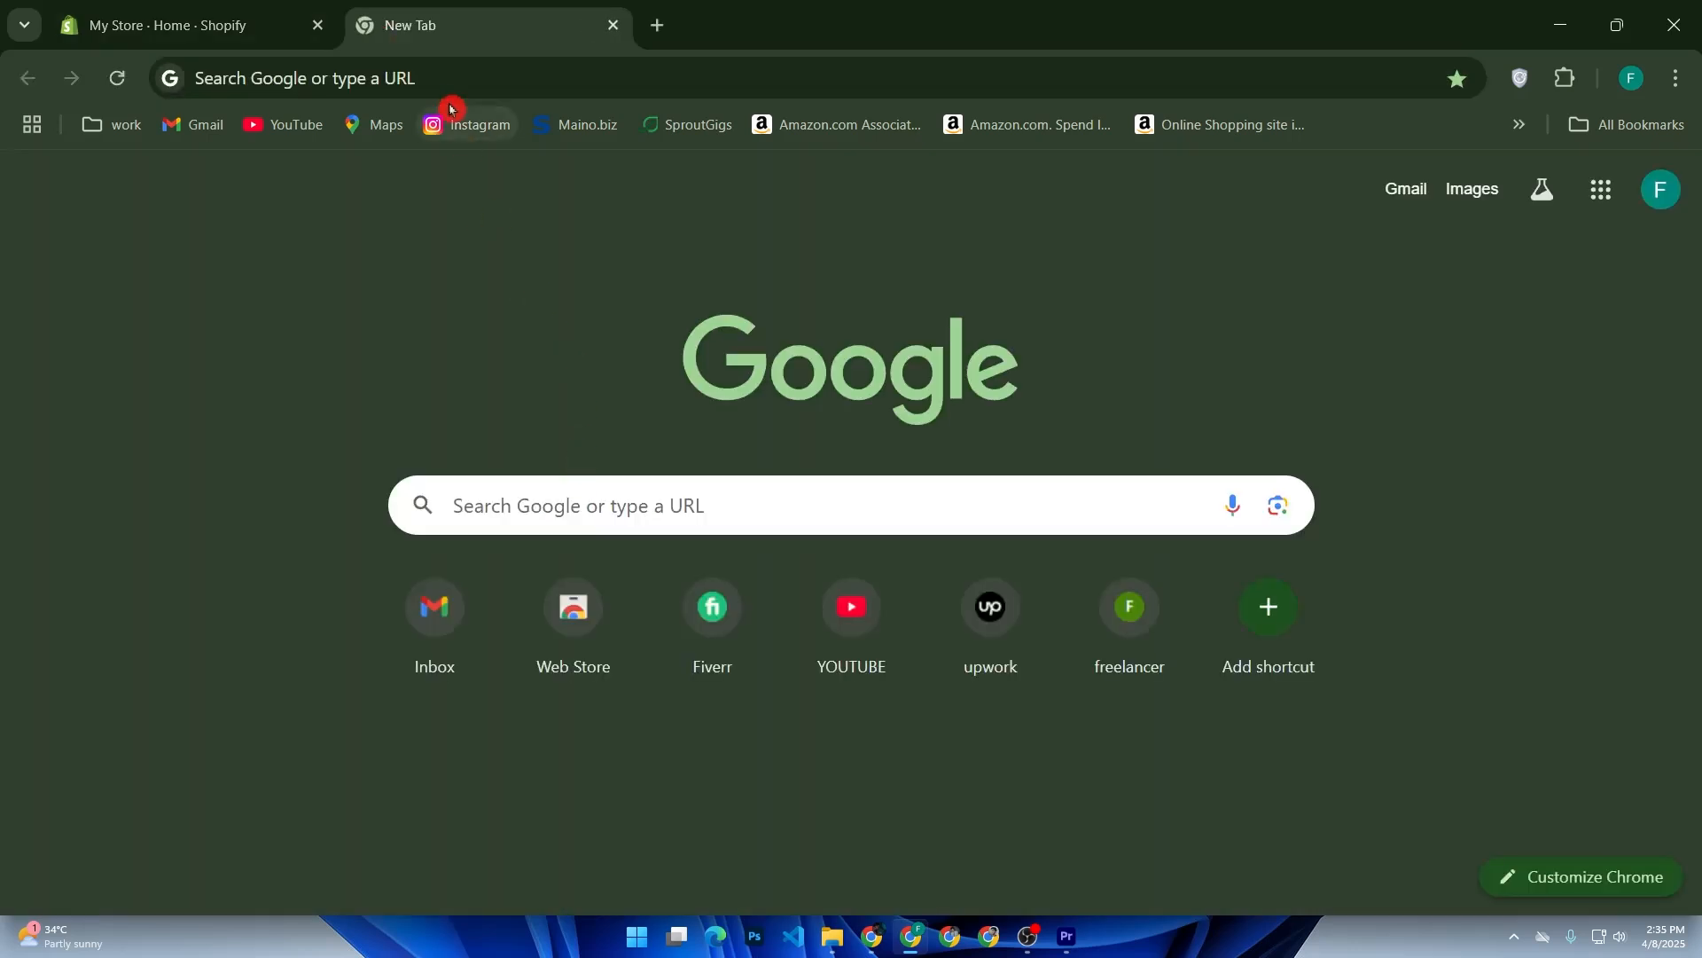
left_click(448, 82)
type("2che")
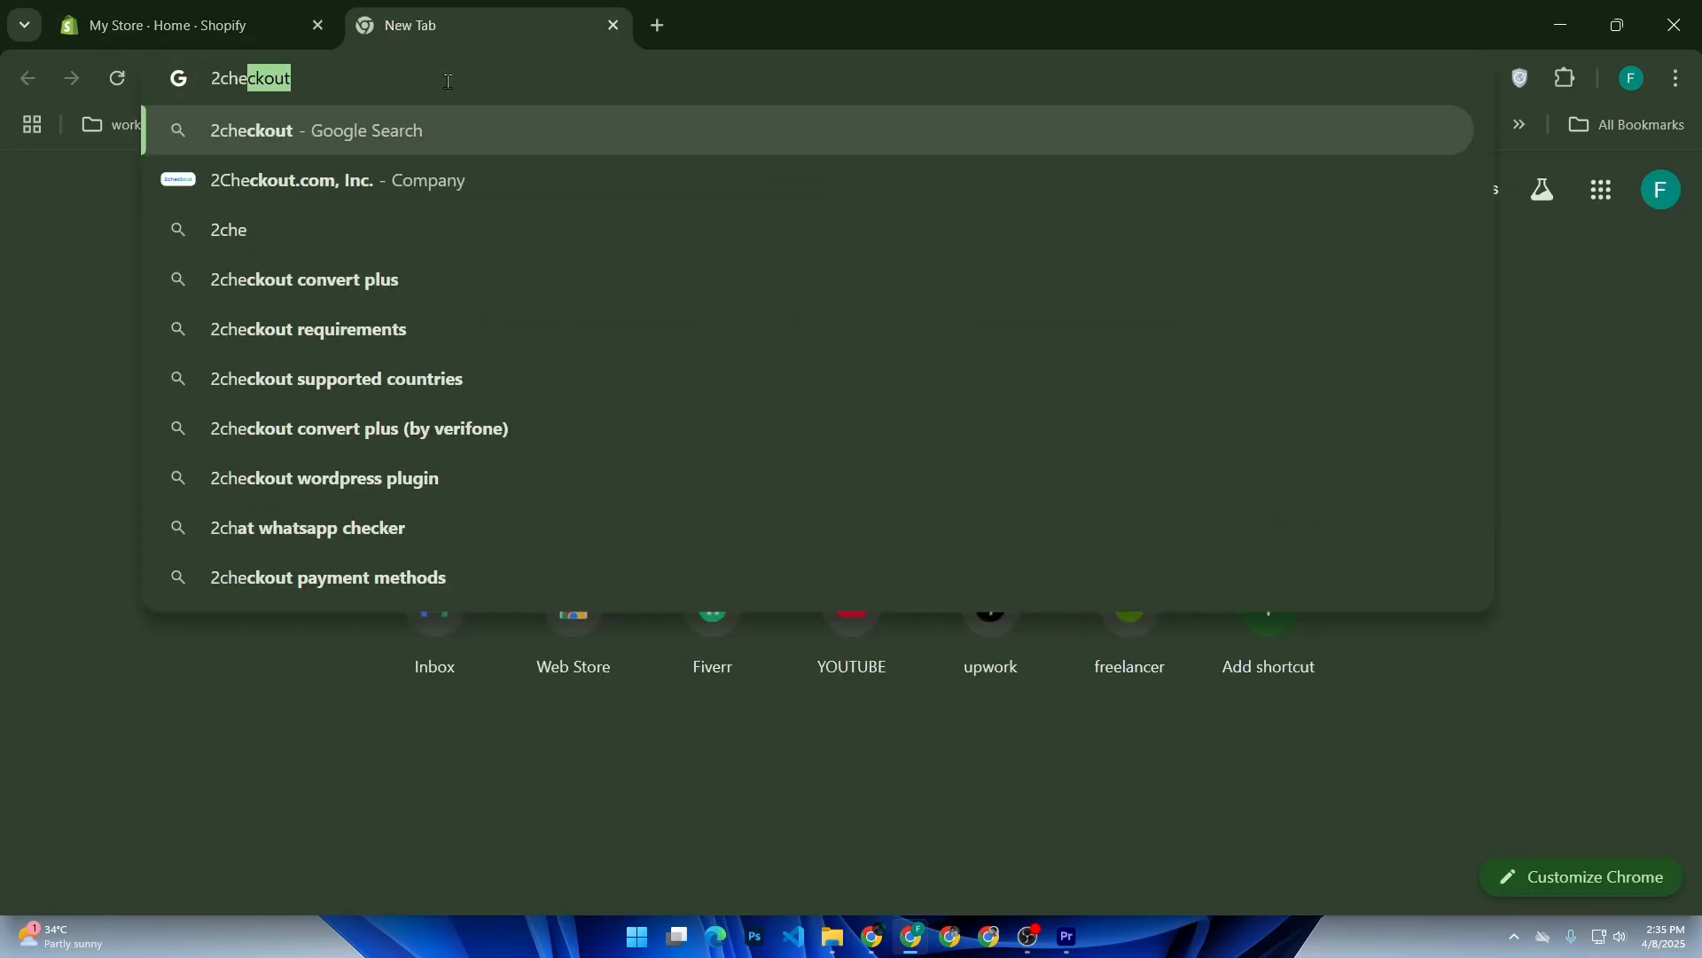
key("Return")
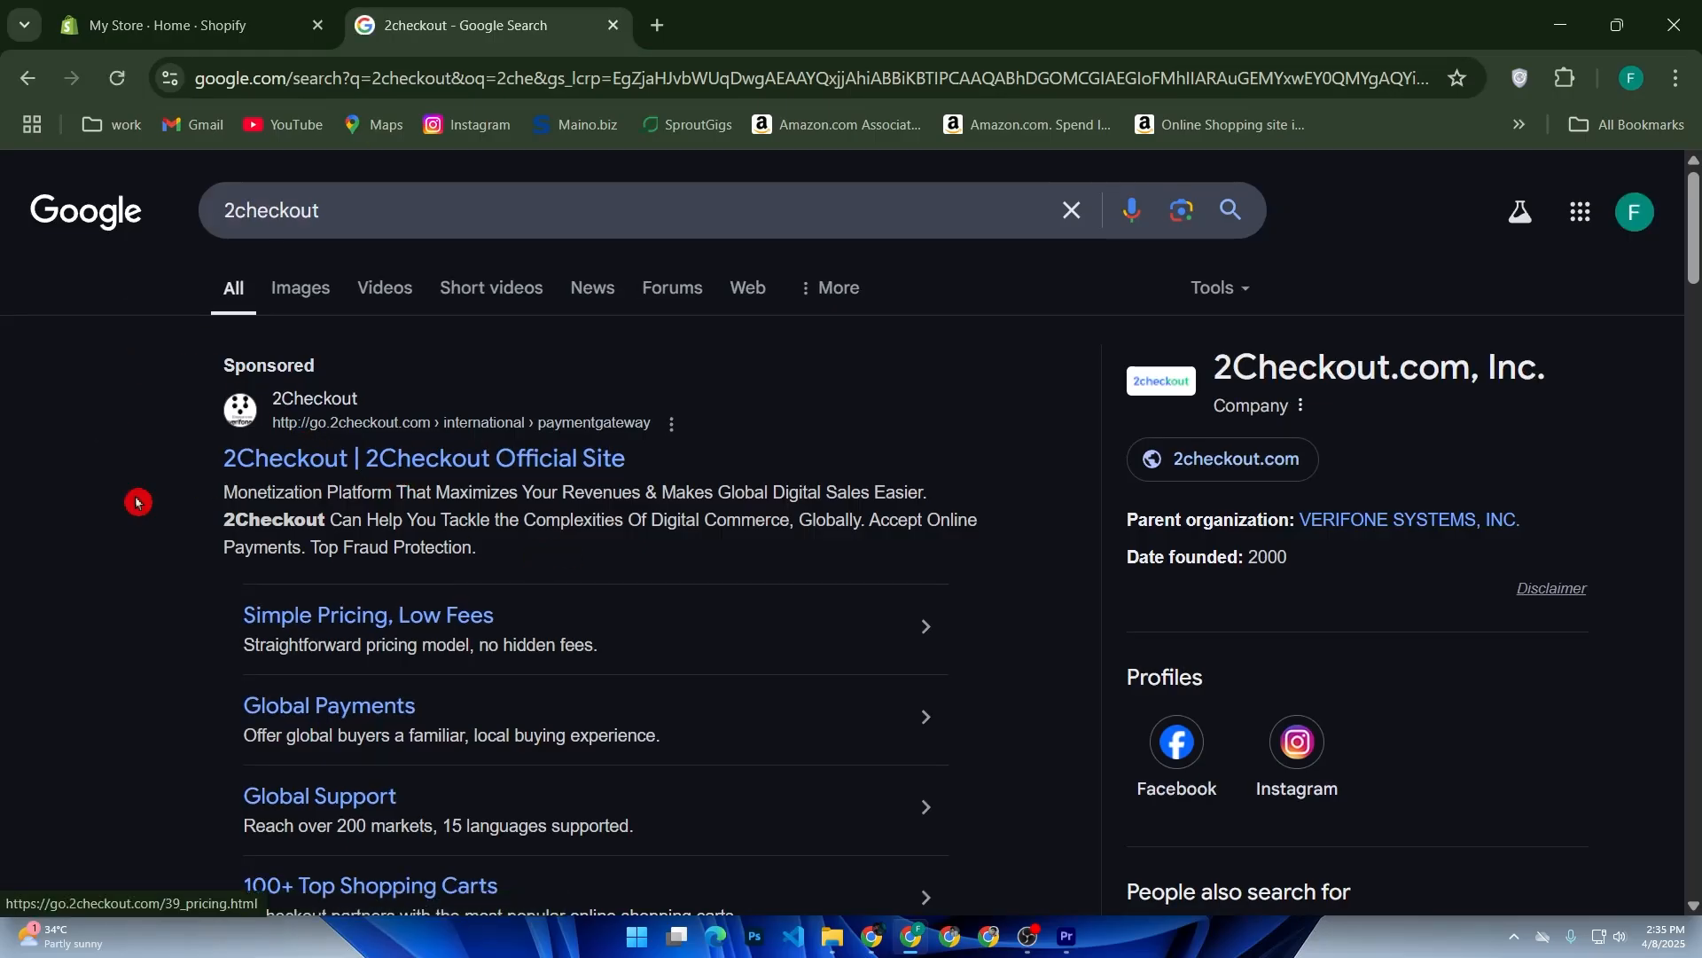
left_click(335, 465)
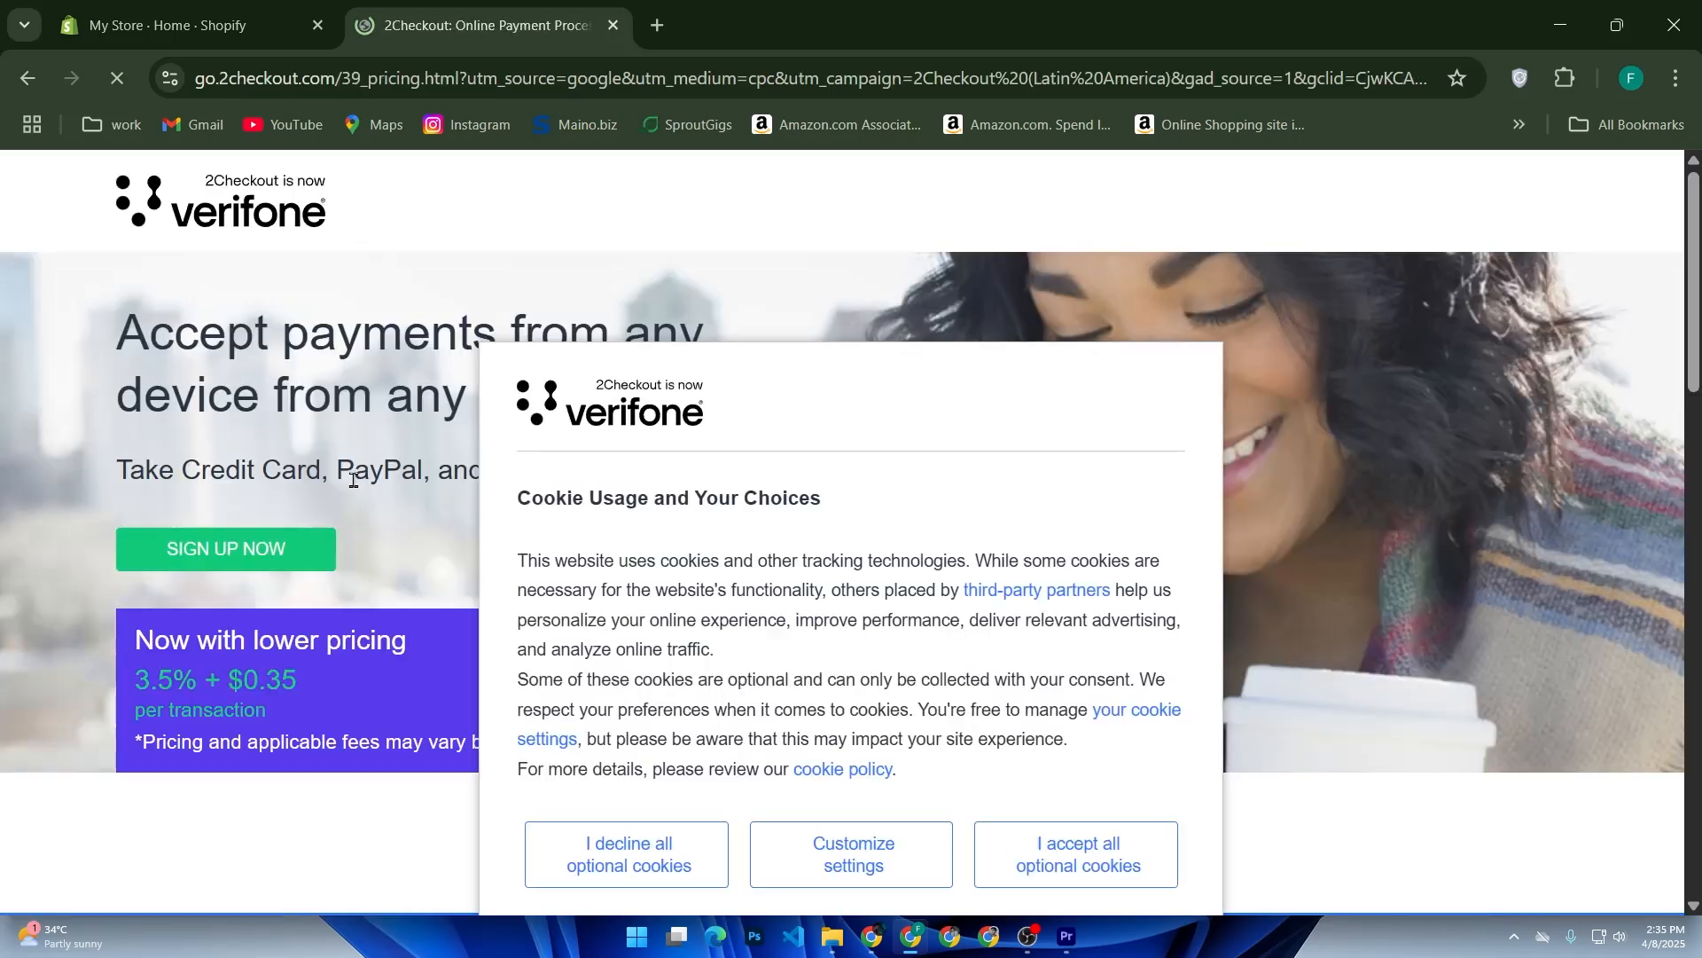
Decline the optional cookies on the 2Checkout pricing page and open its sign-up page.
left_click(512, 476)
scroll(665, 497, "down", 2)
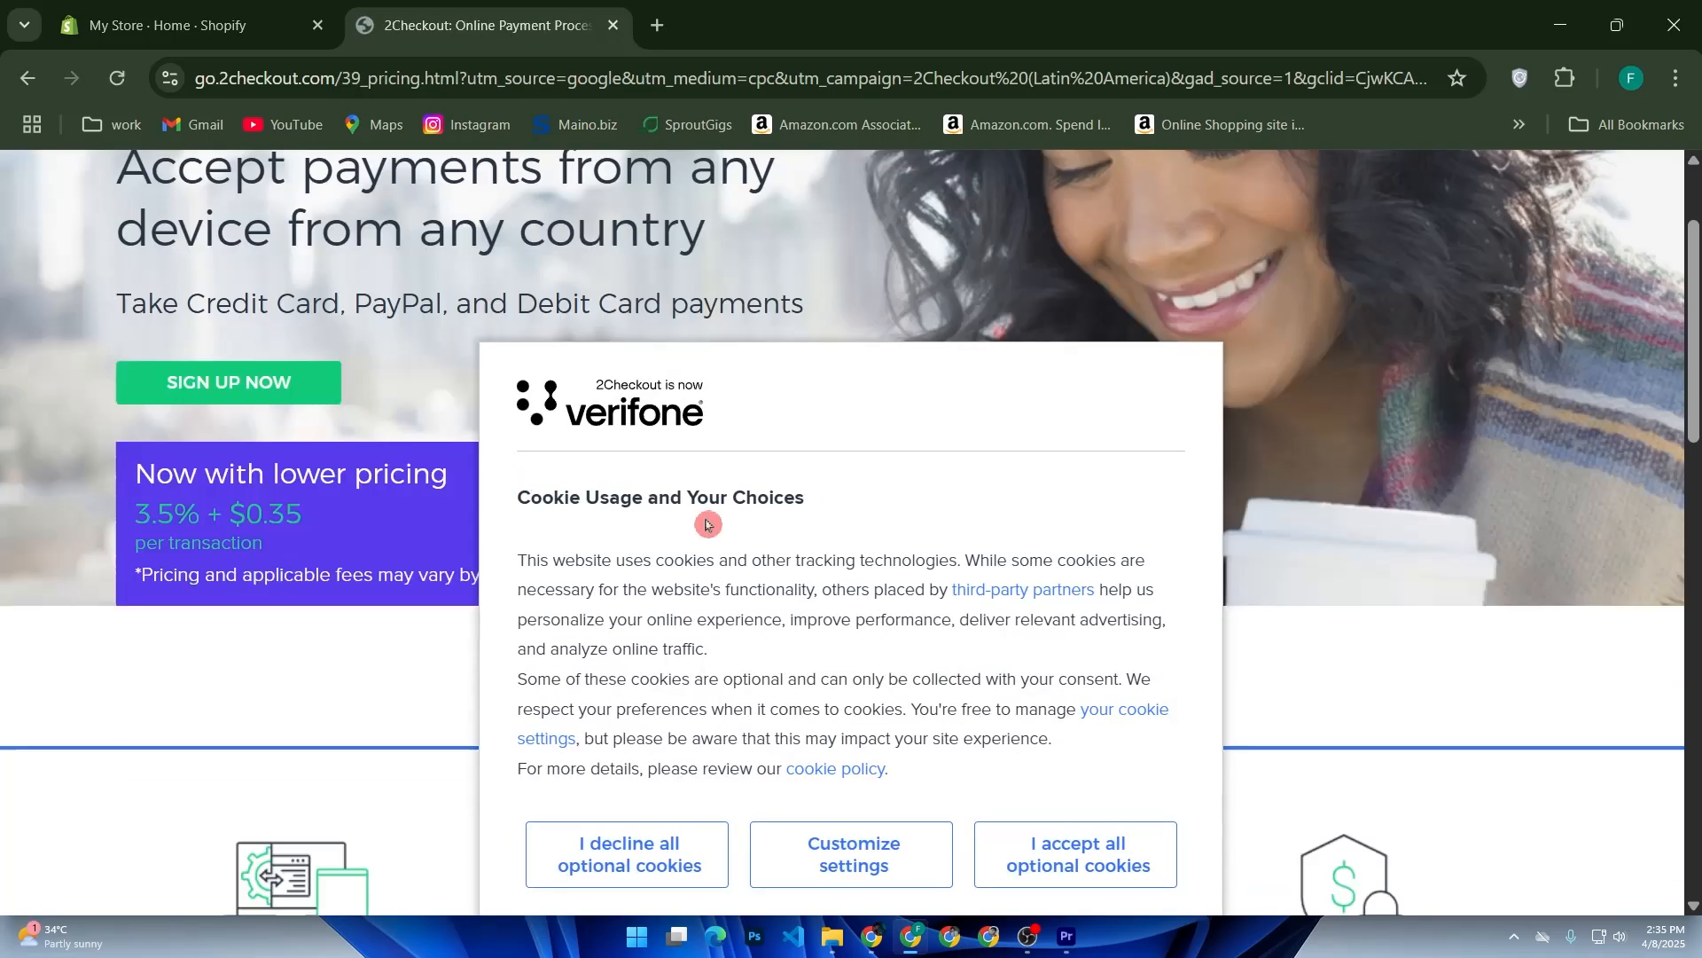
left_click(667, 873)
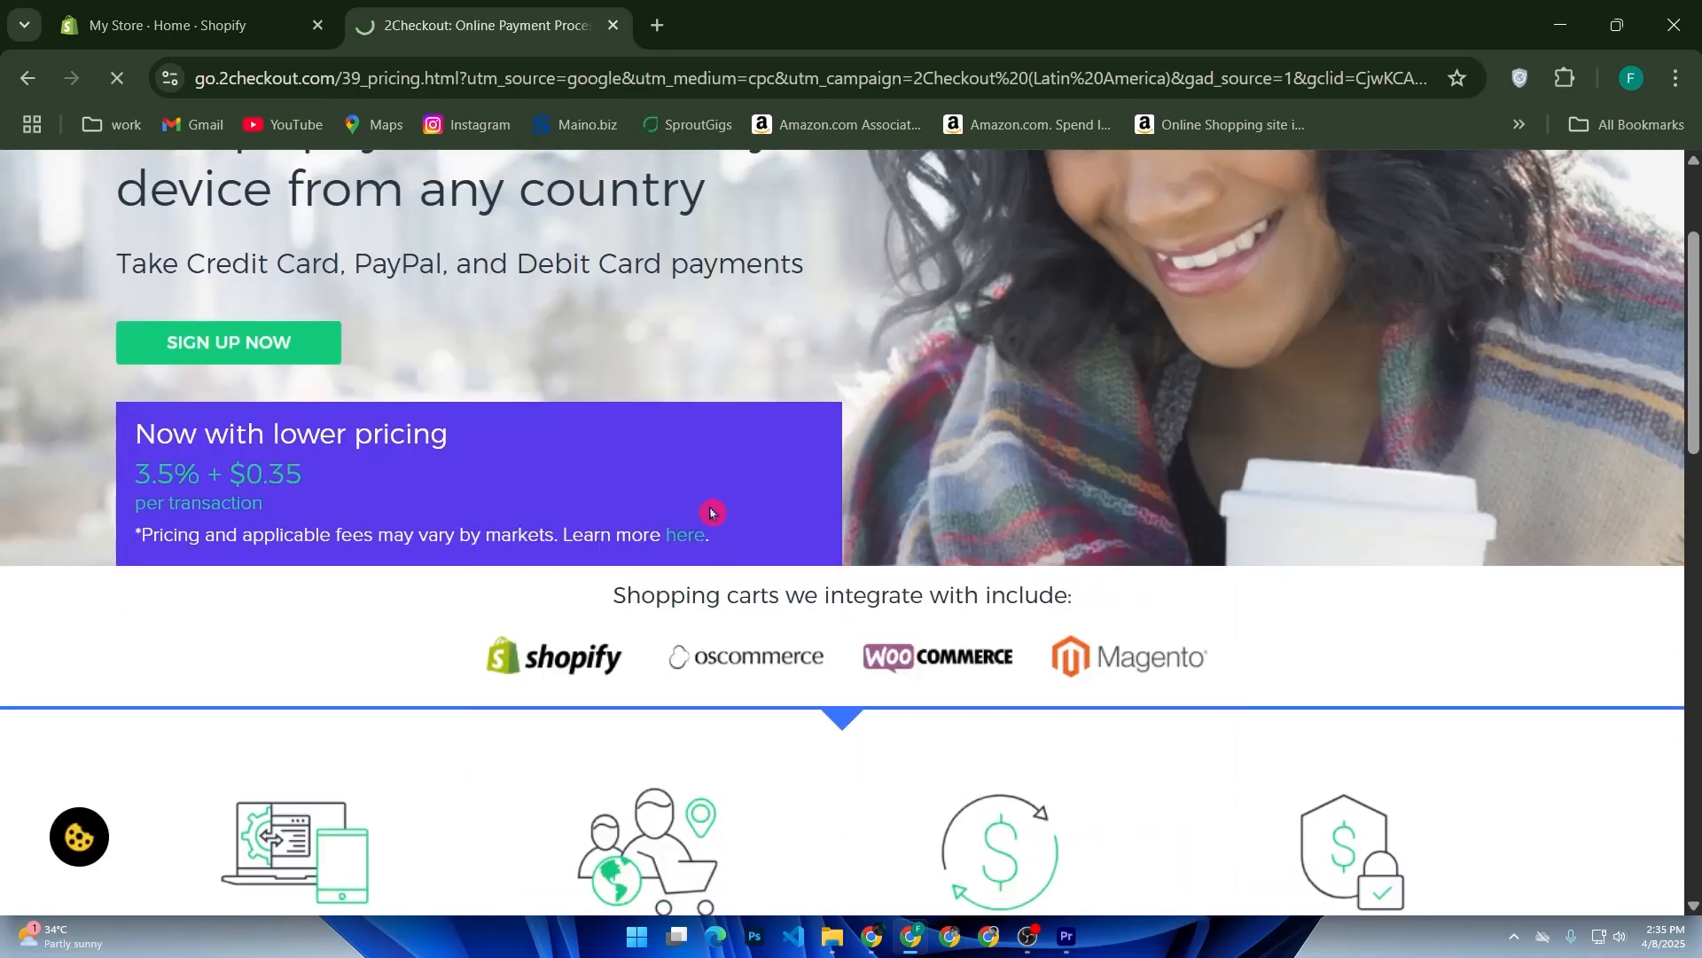
left_click(278, 353)
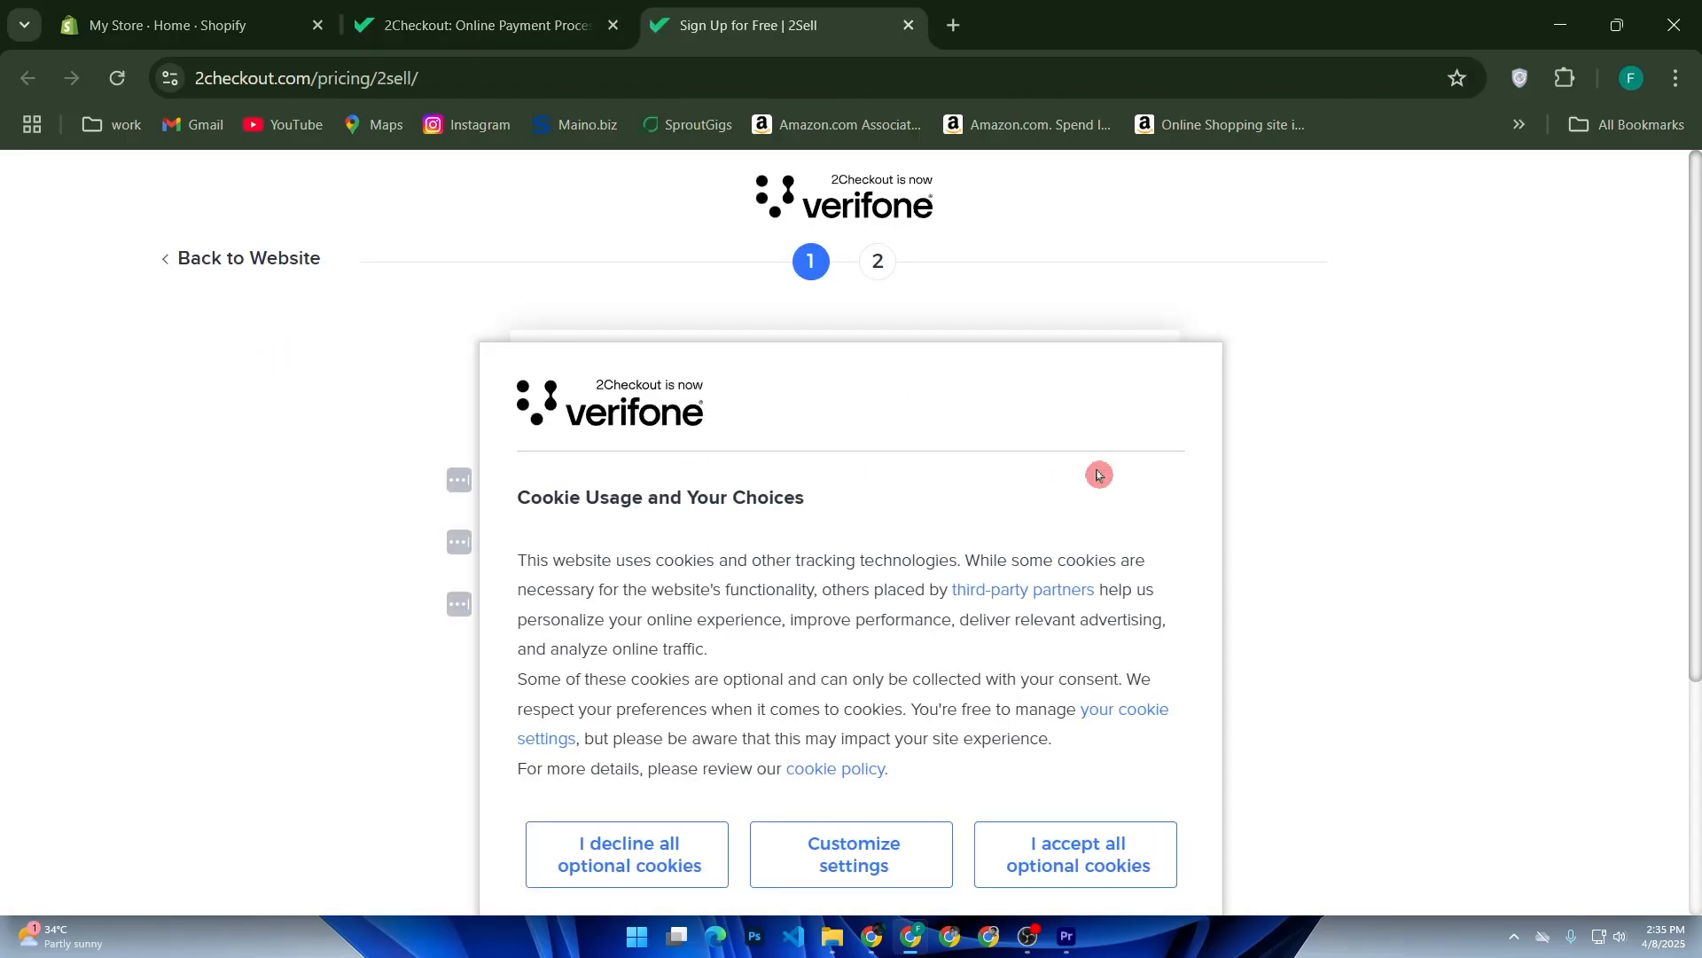
Decline the optional cookies on the 2Sell sign-up page and look over the registration form.
scroll(887, 620, "down", 5)
left_click(683, 860)
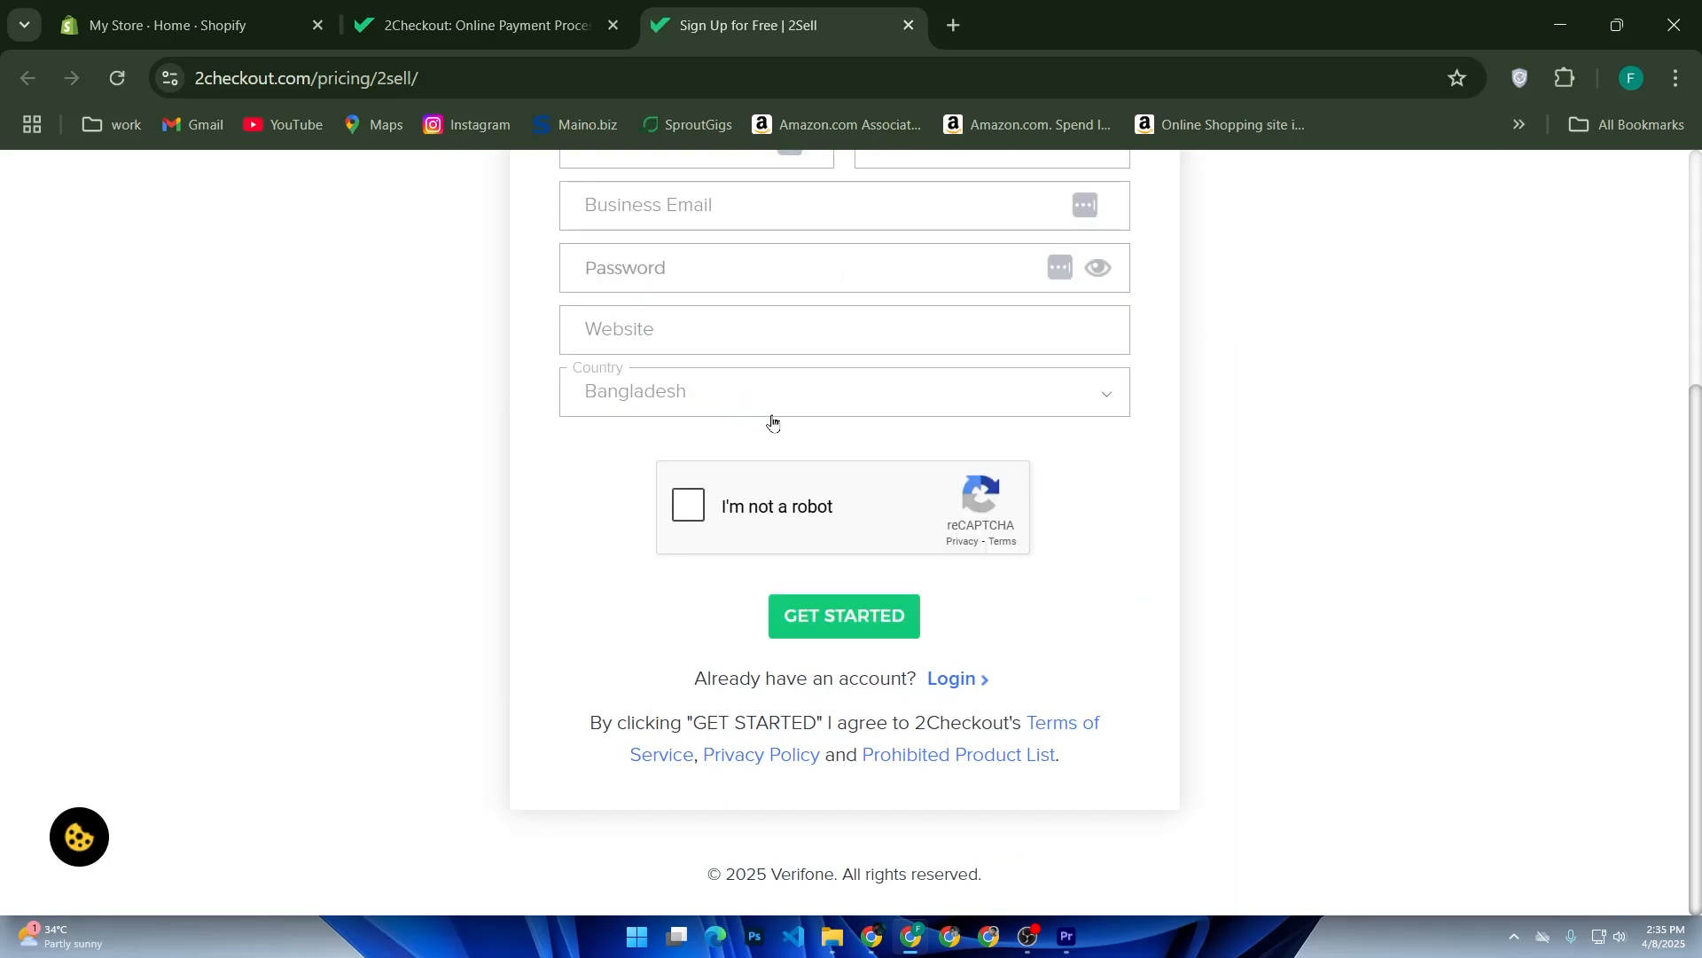
left_click(875, 502)
Switch back to the Shopify admin, open the Payments settings and bring up the manual payment method options.
left_click(213, 11)
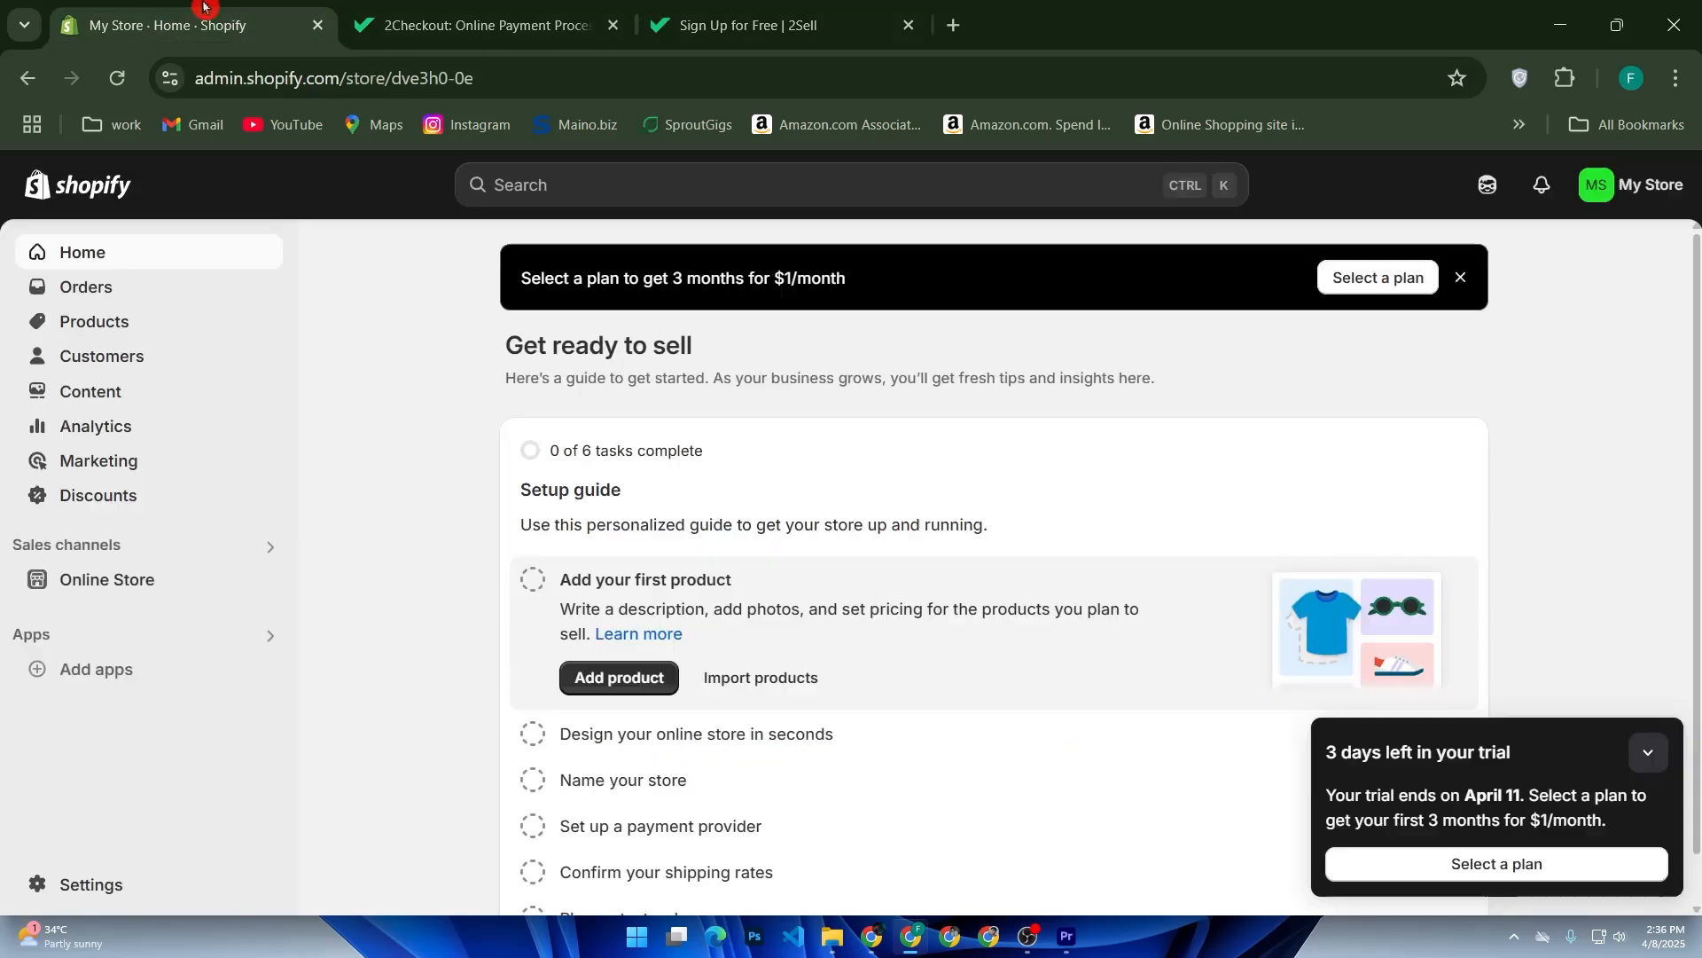
left_click(99, 884)
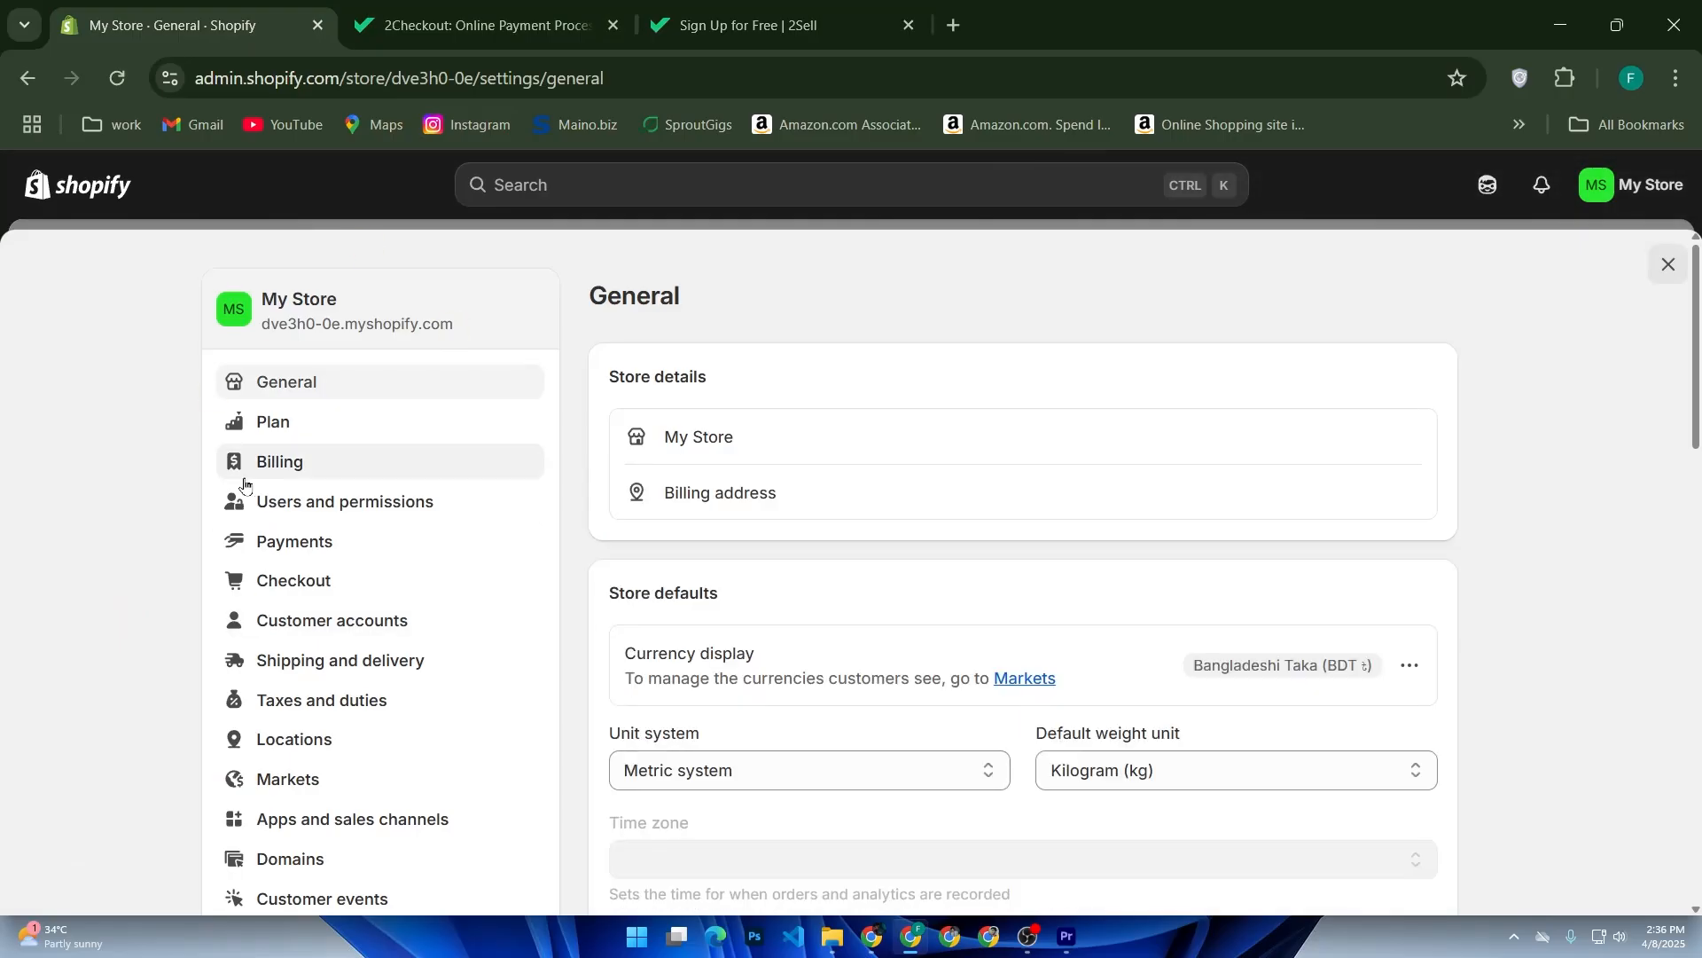
left_click(337, 545)
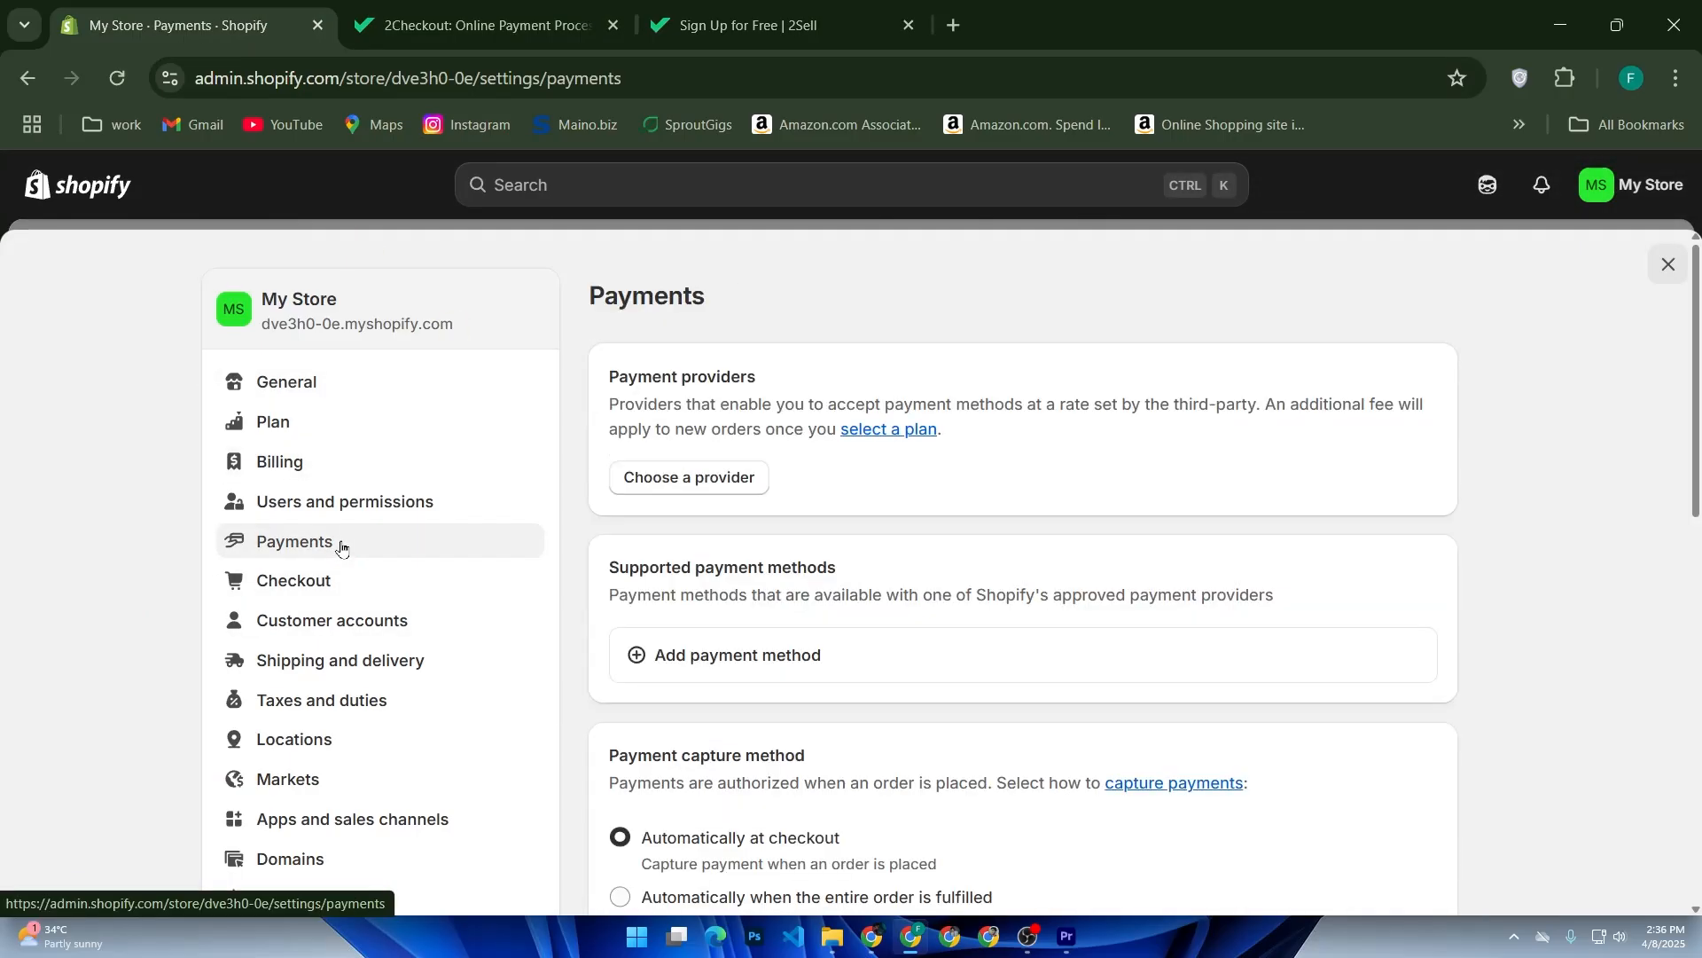
scroll(701, 536, "down", 5)
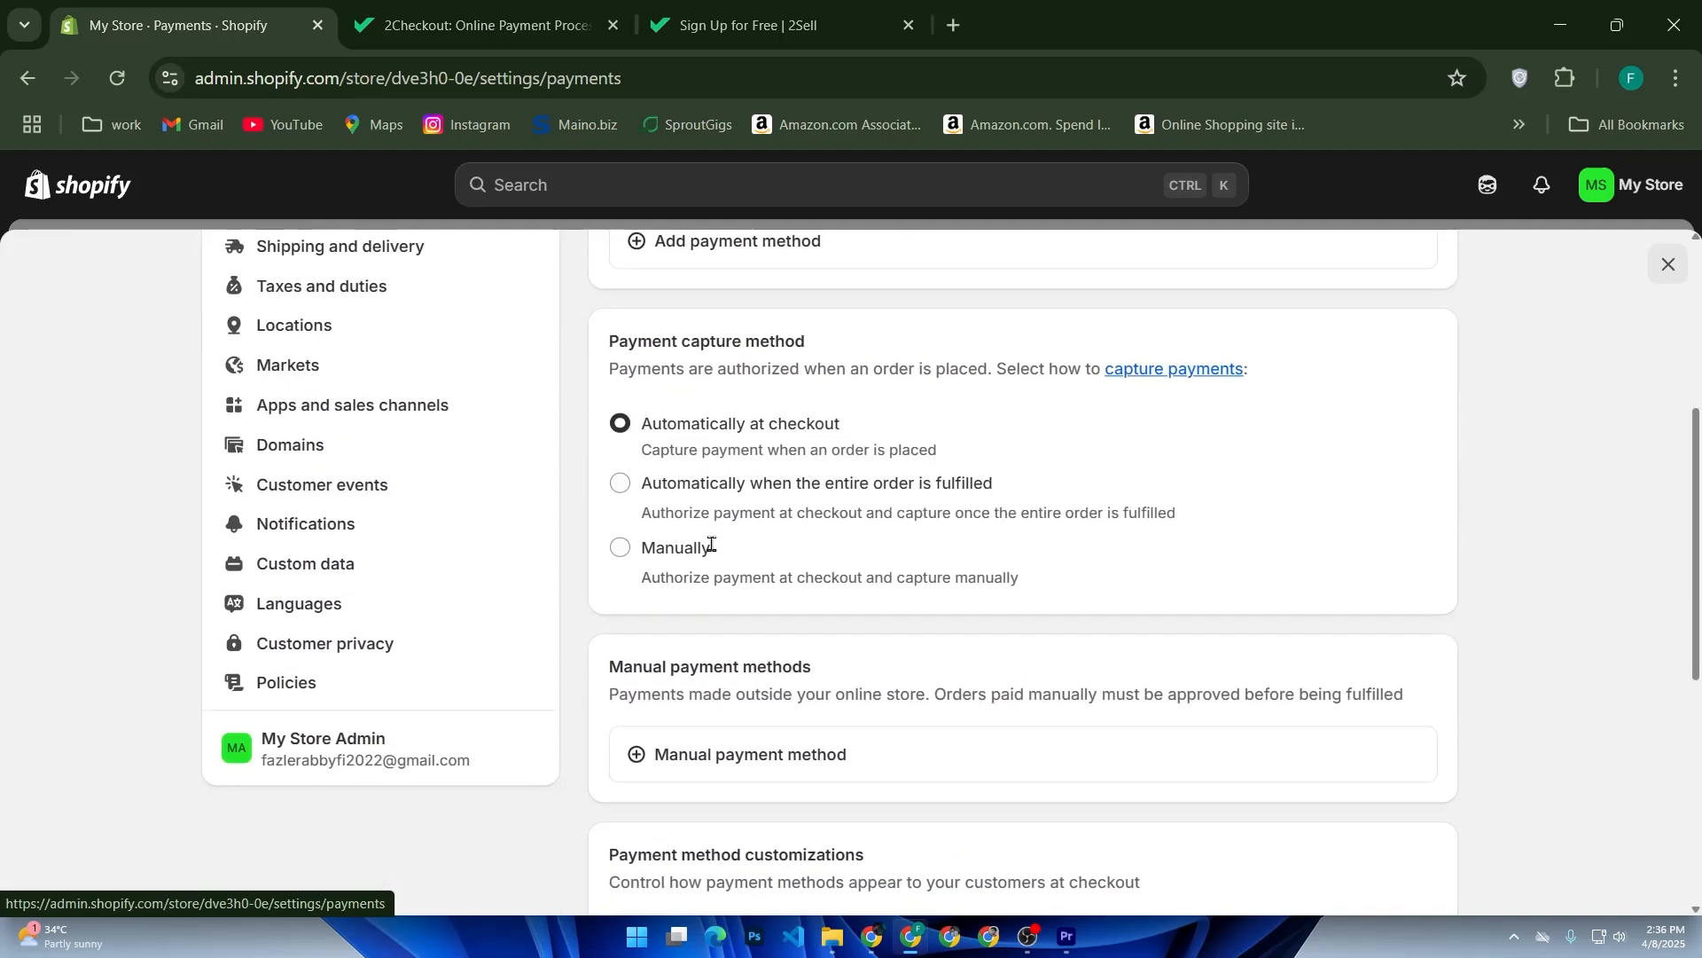
left_click(698, 758)
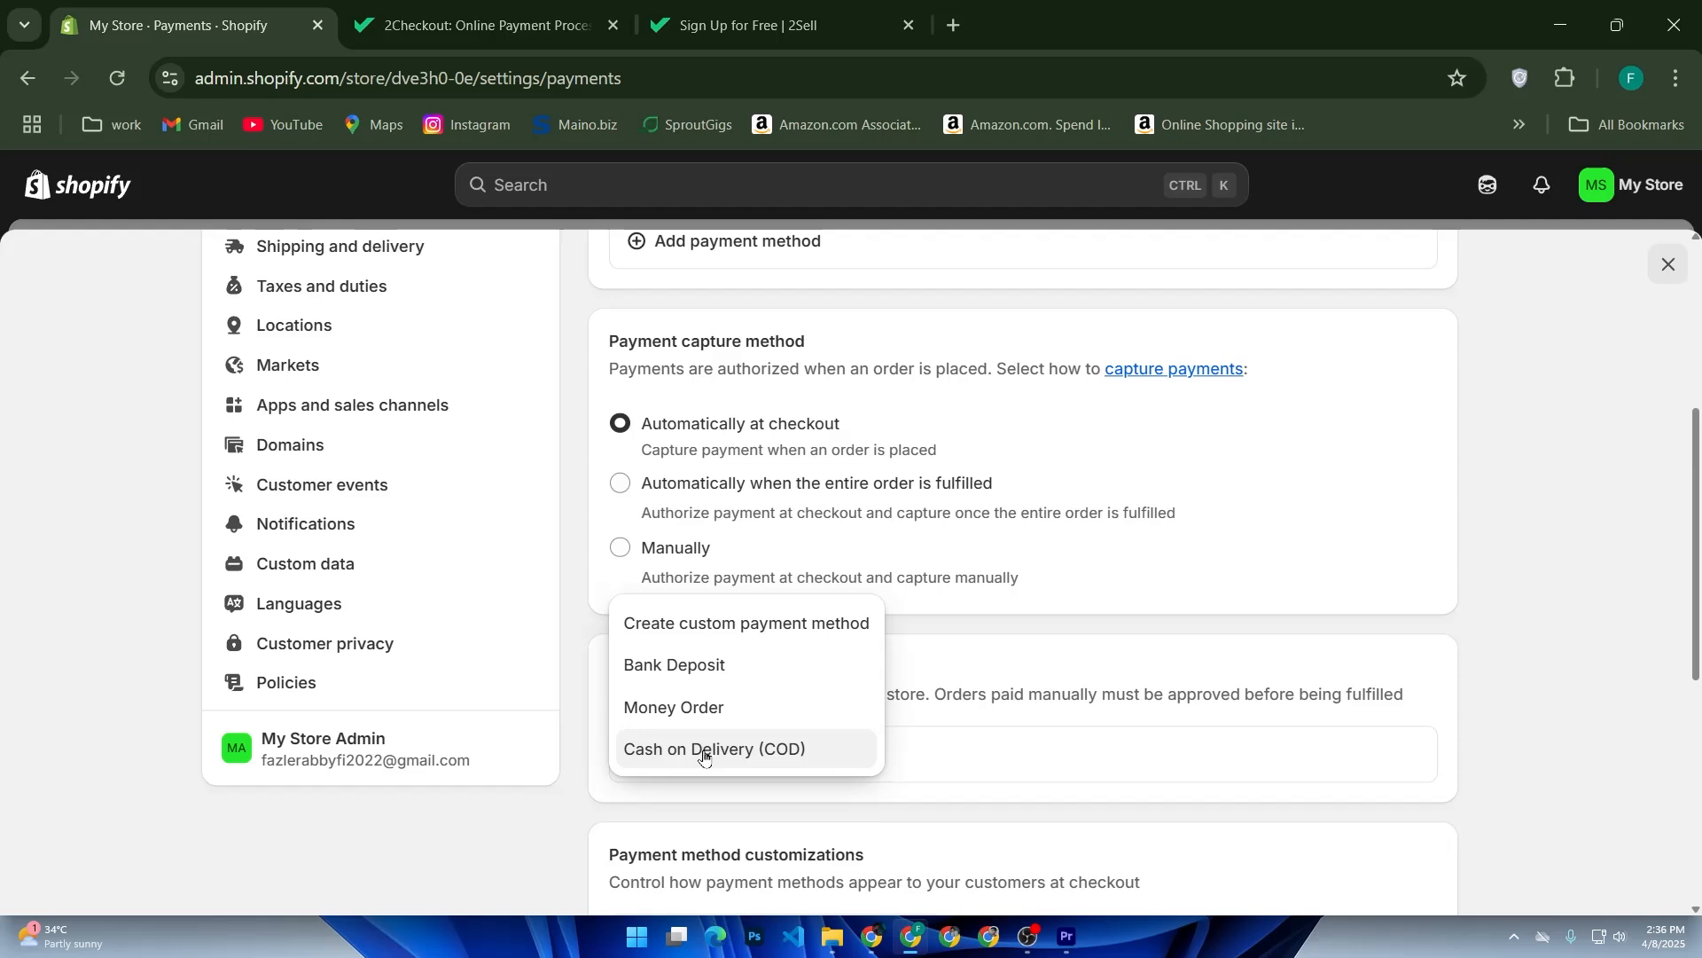
Switch to the 2Sell sign-up page and review the account details its form asks for.
left_click(499, 5)
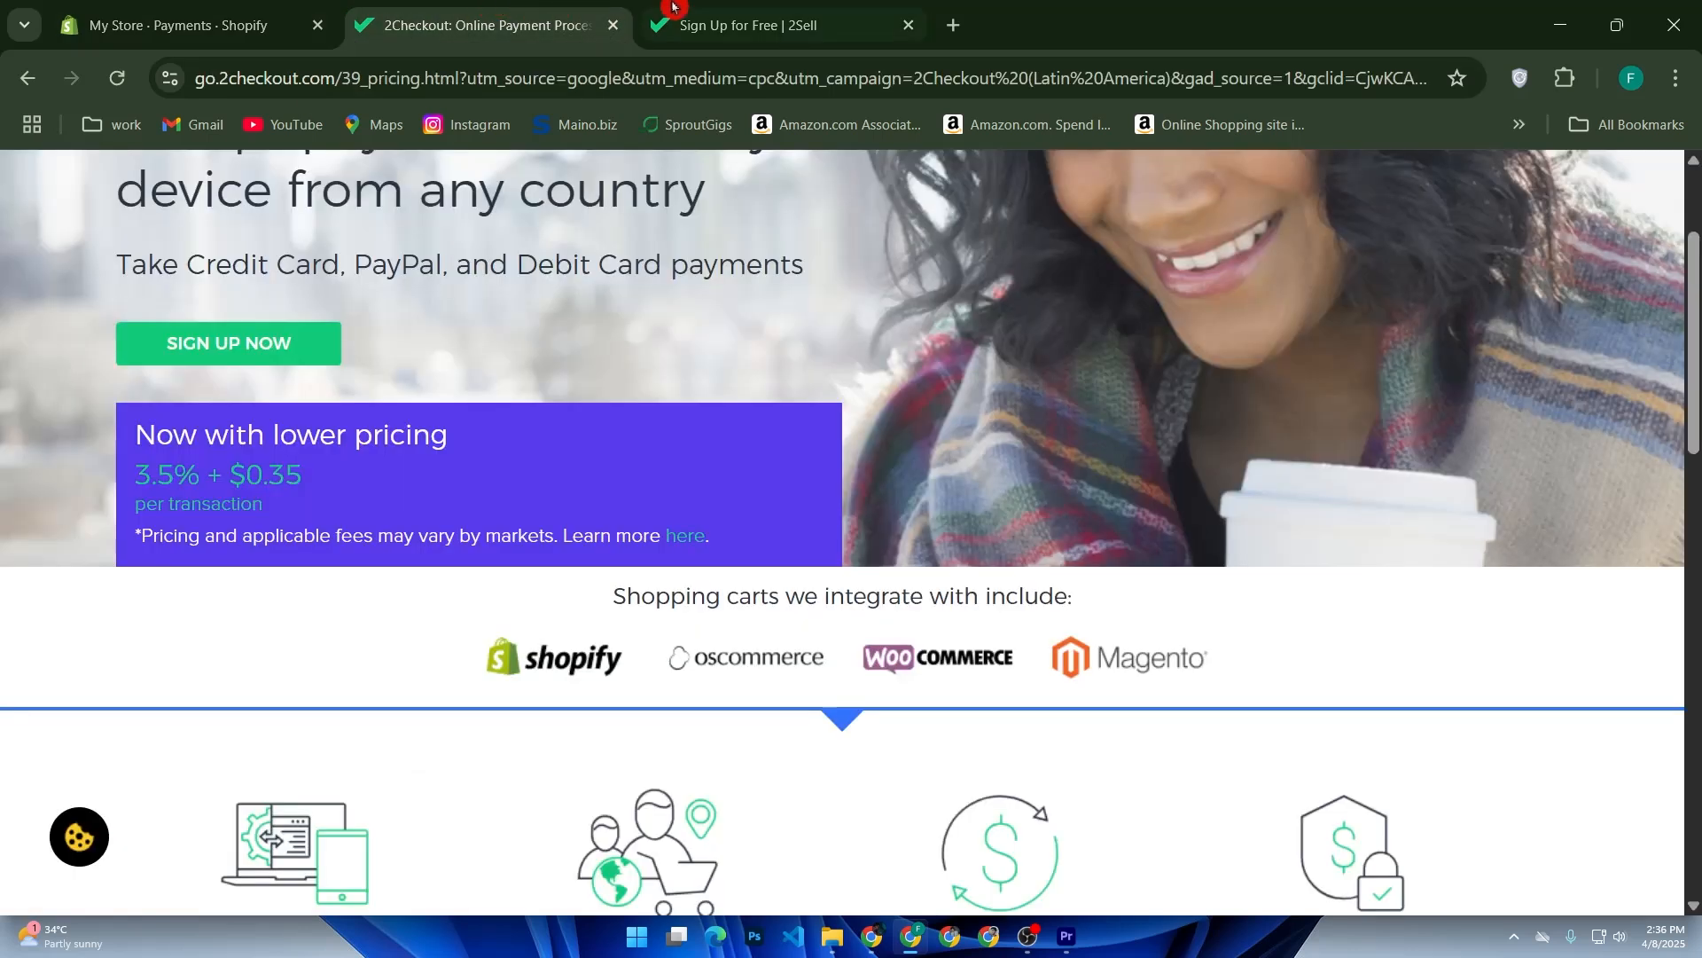
left_click(644, 8)
scroll(778, 436, "up", 4)
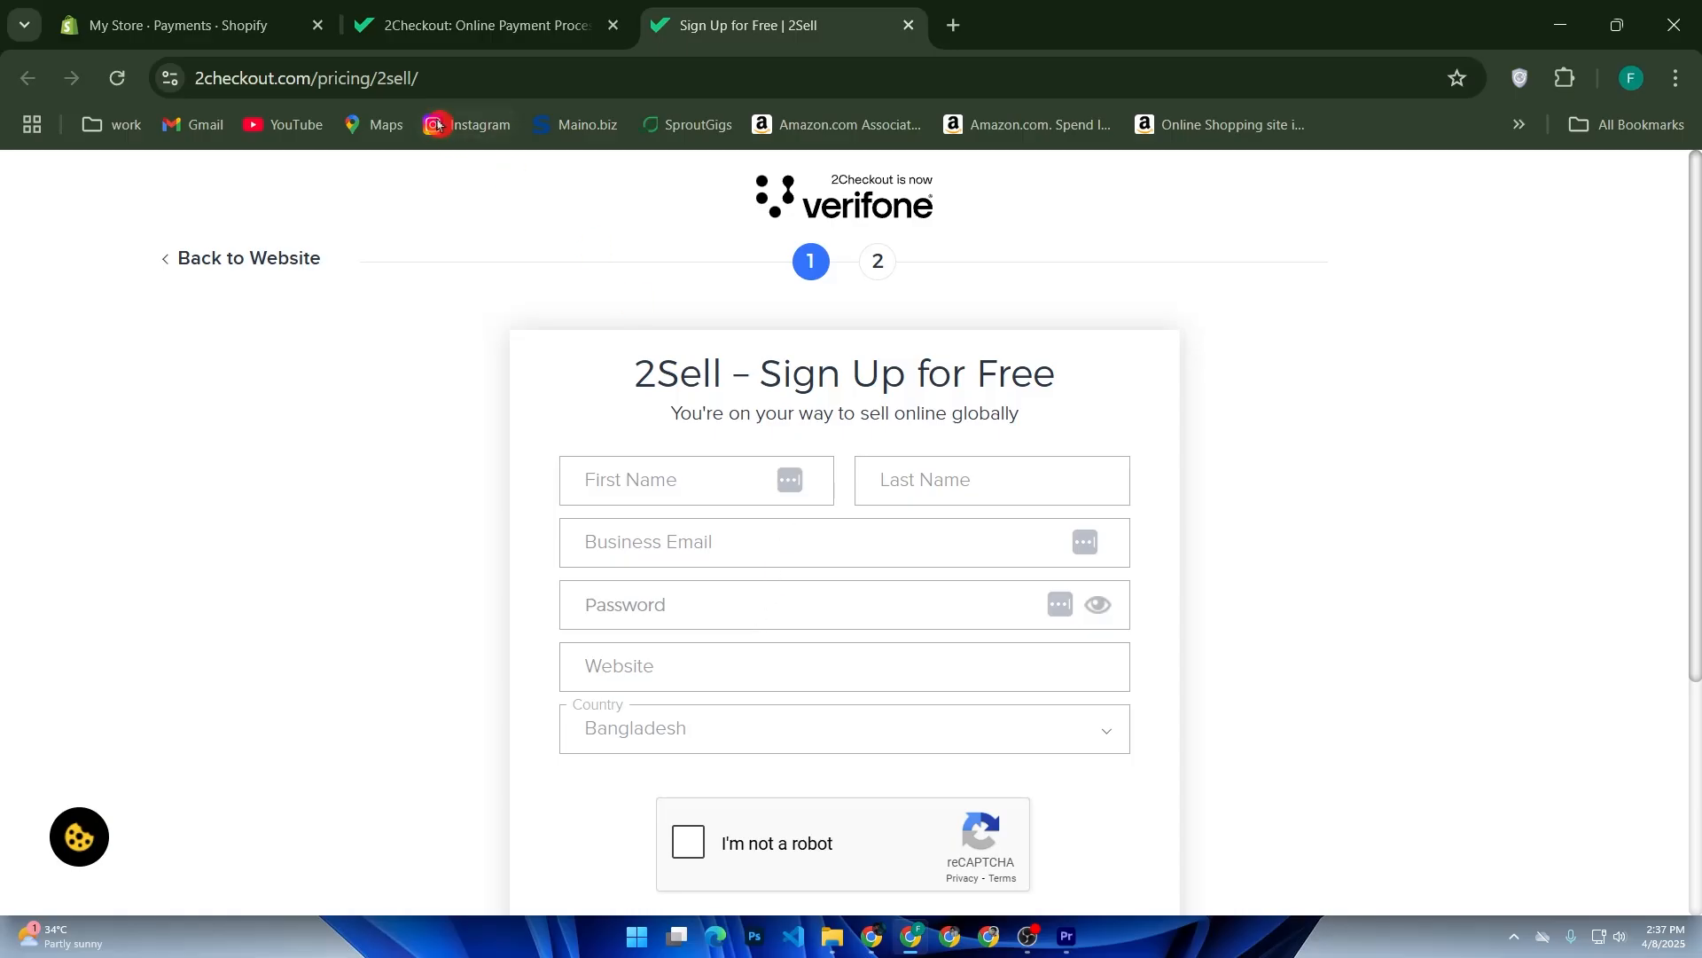
Return to Shopify's payment settings and start a custom manual payment method named "credit card via 2checkout".
left_click(230, 8)
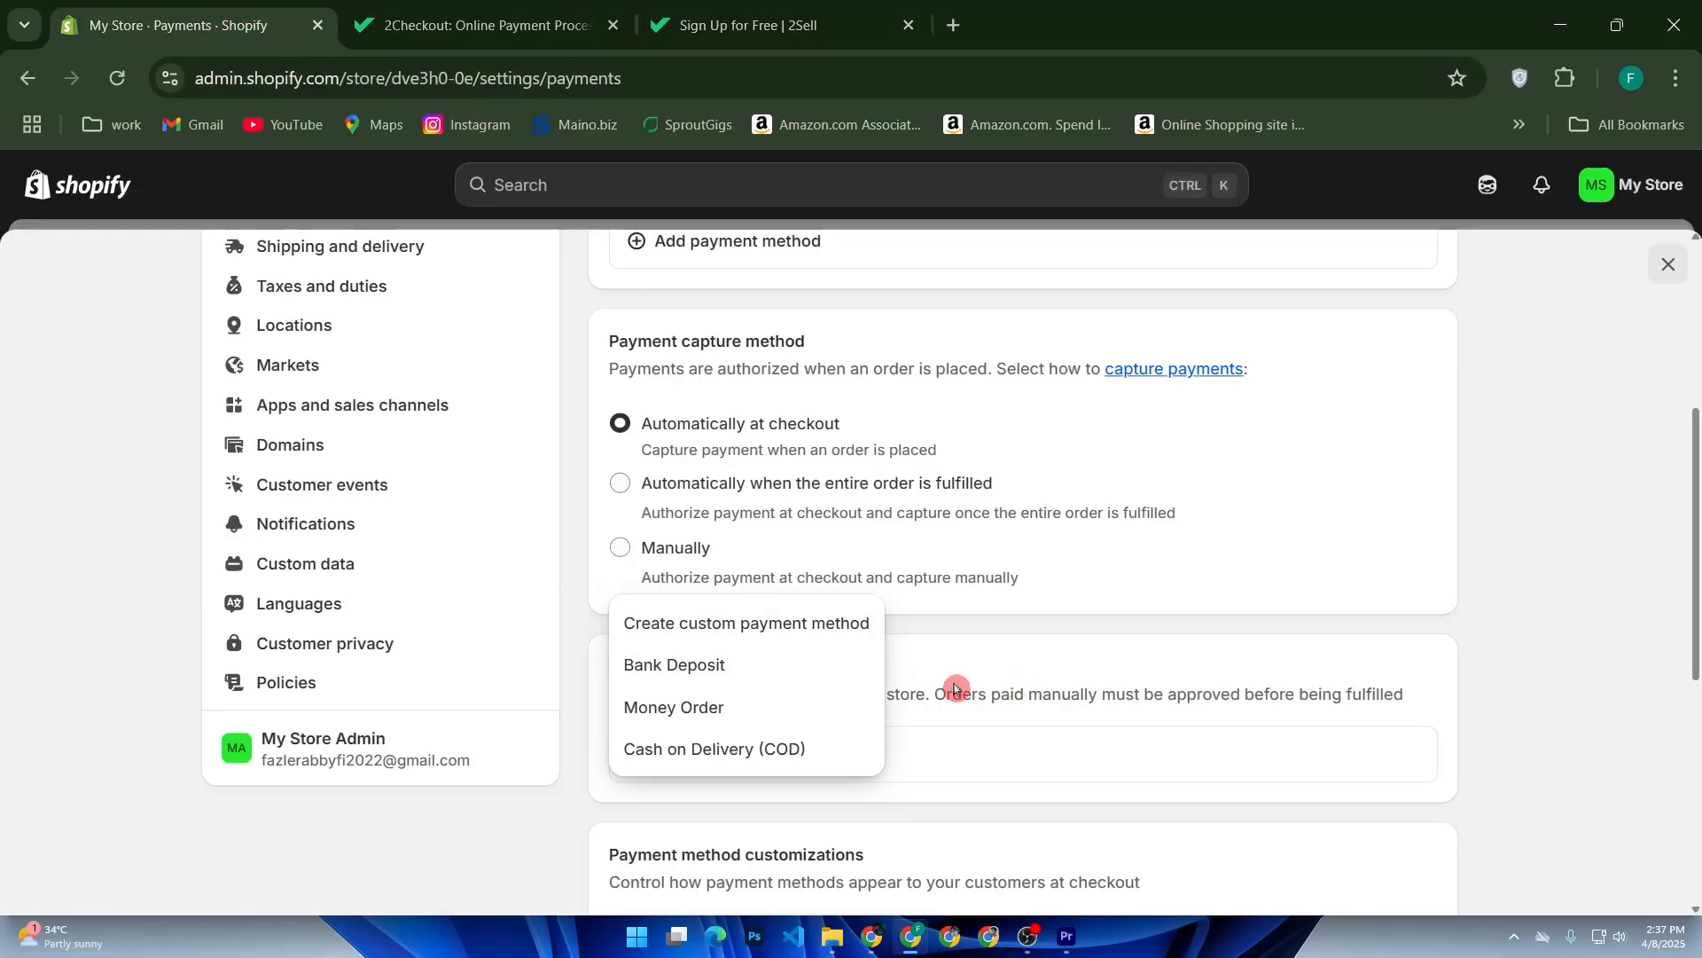
left_click(838, 631)
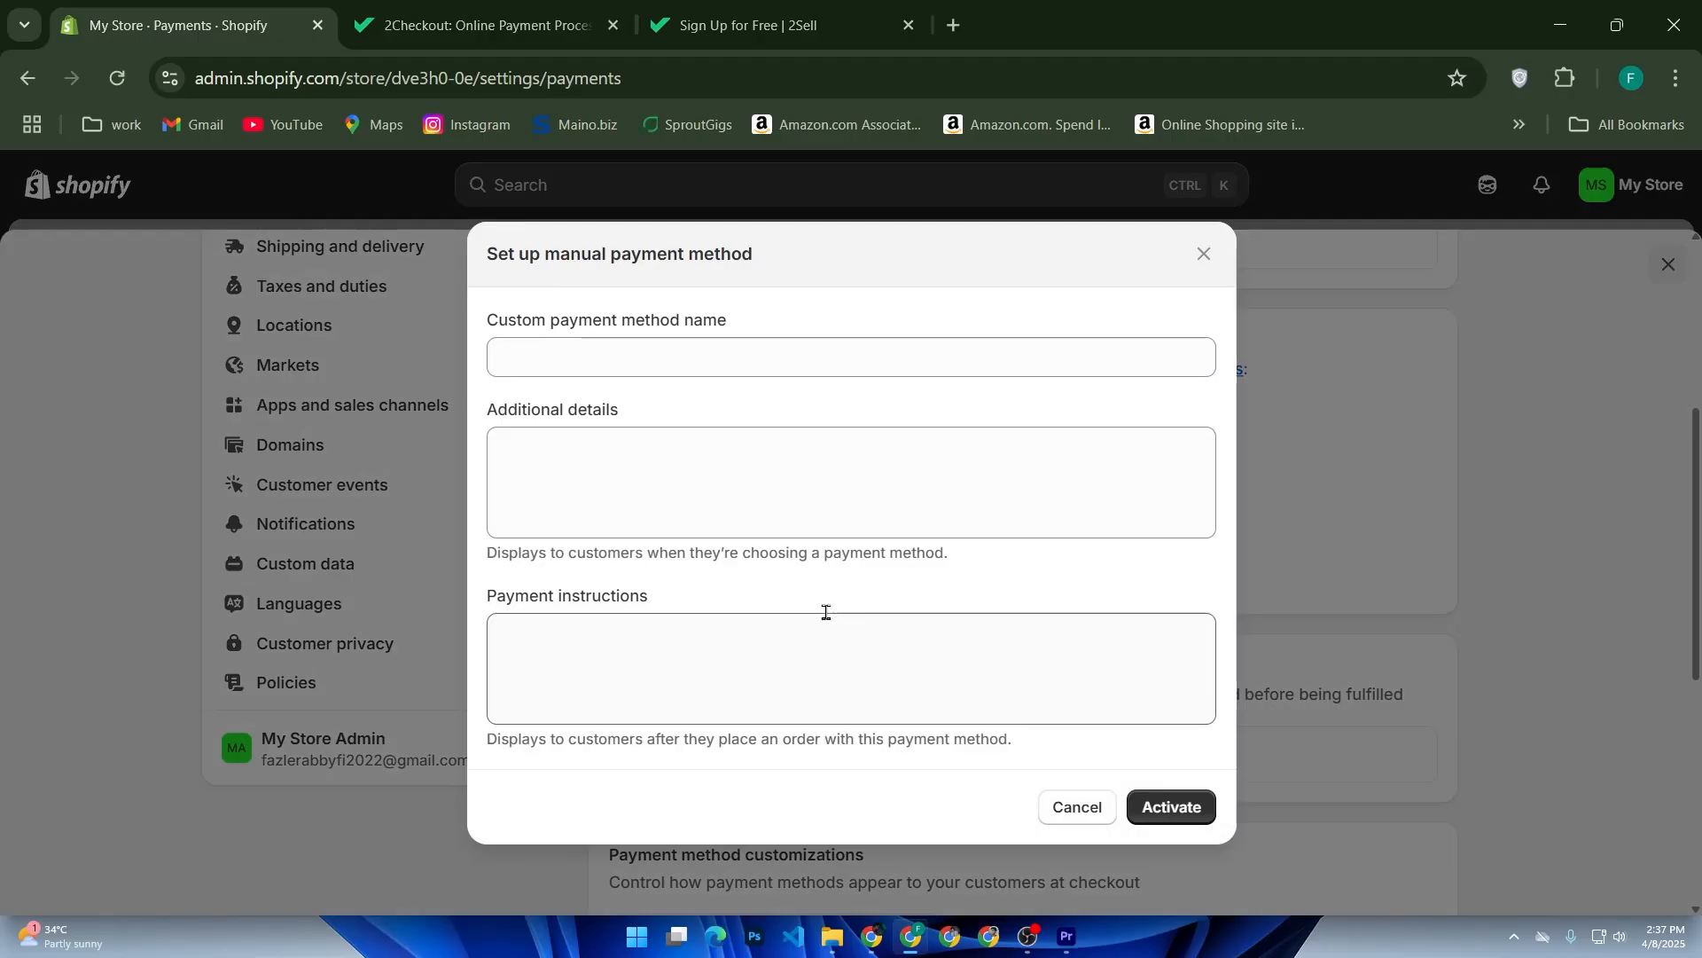
left_click(674, 367)
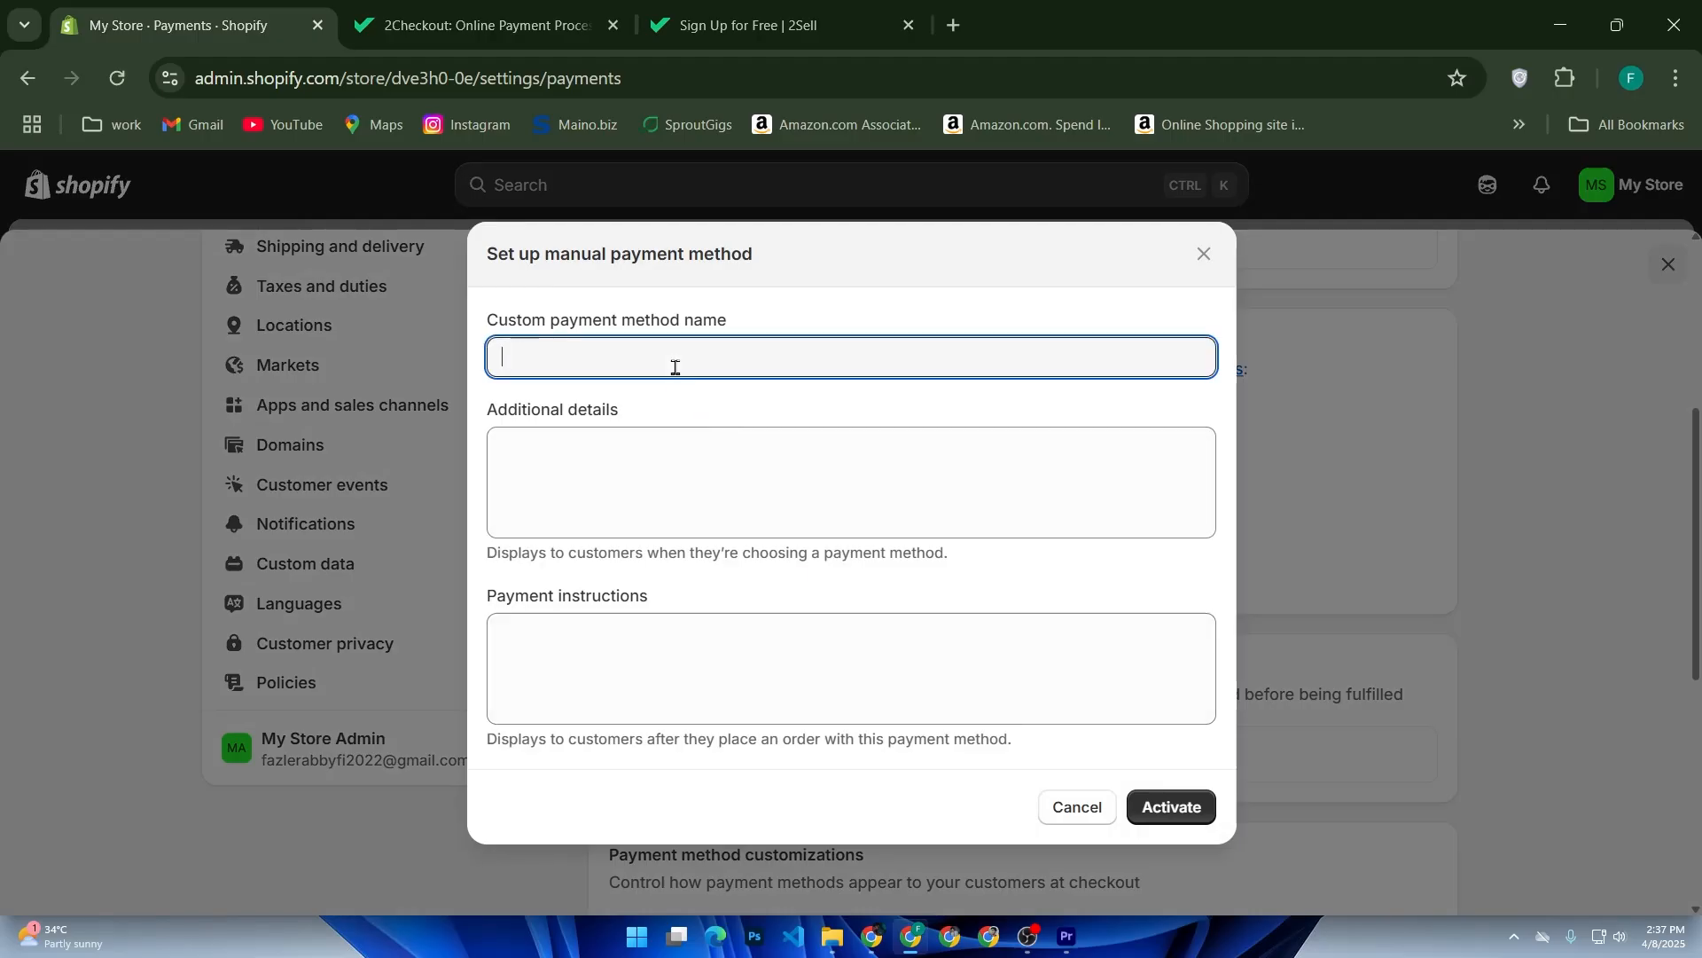
type("credit card via 2checkout")
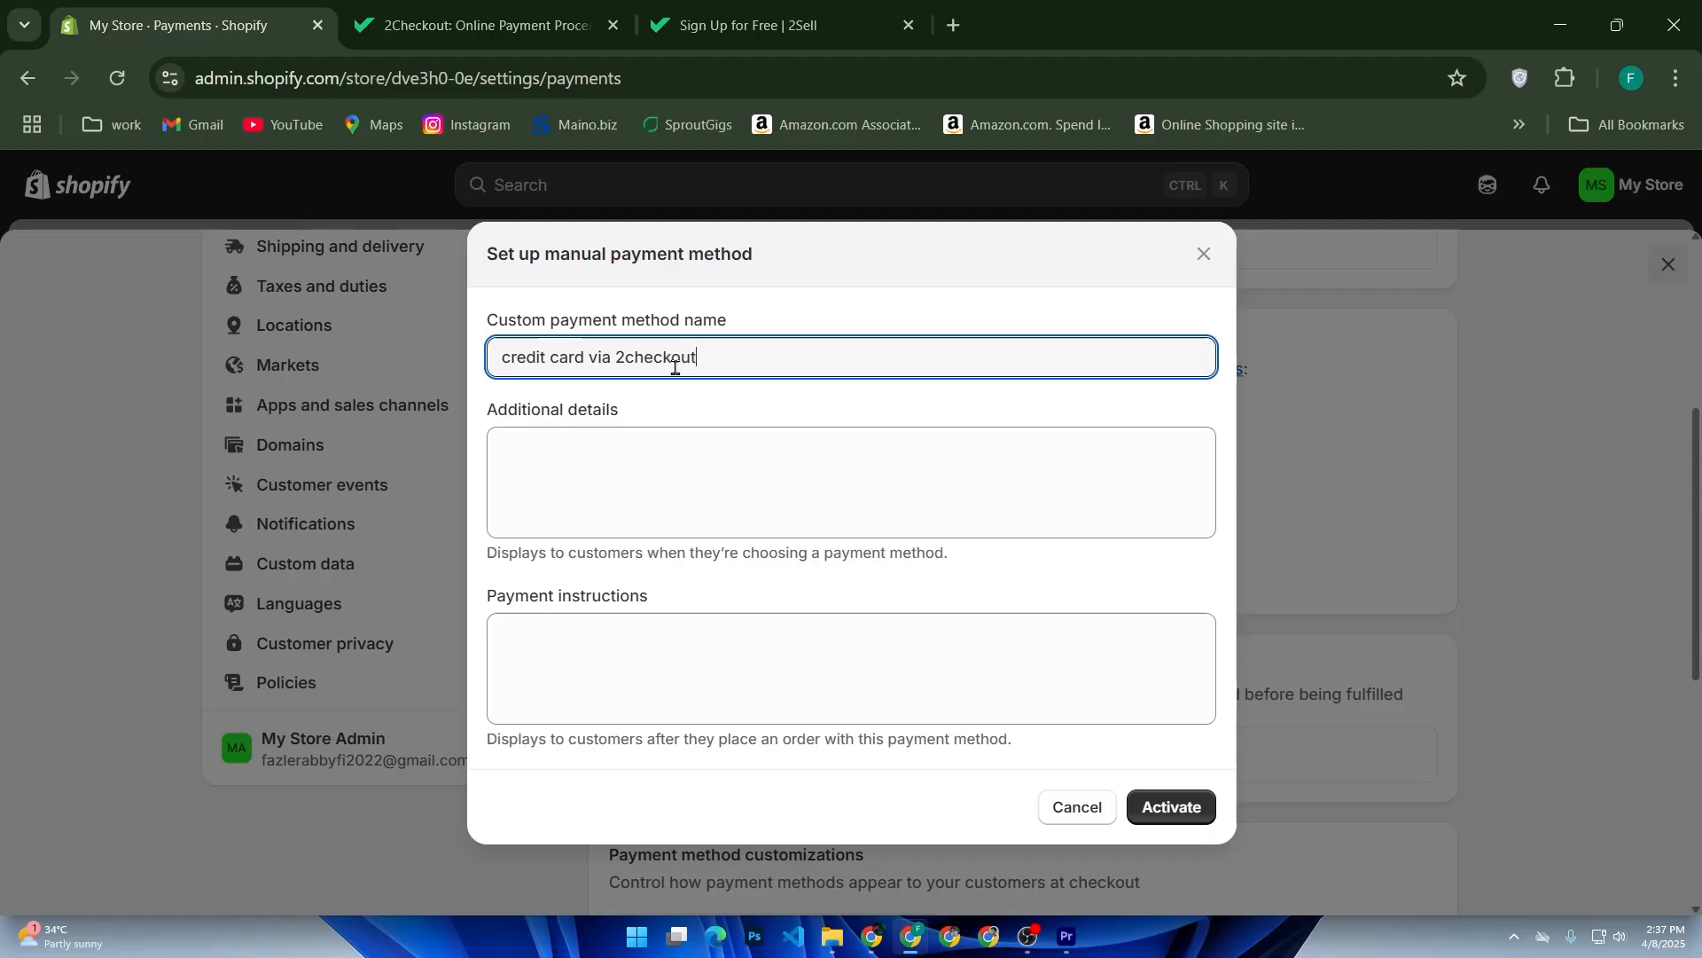
Enter "after placing the order, you;ll receive a payment link" as the additional details, and close the payment method setup without activating it.
left_click(682, 515)
type("af")
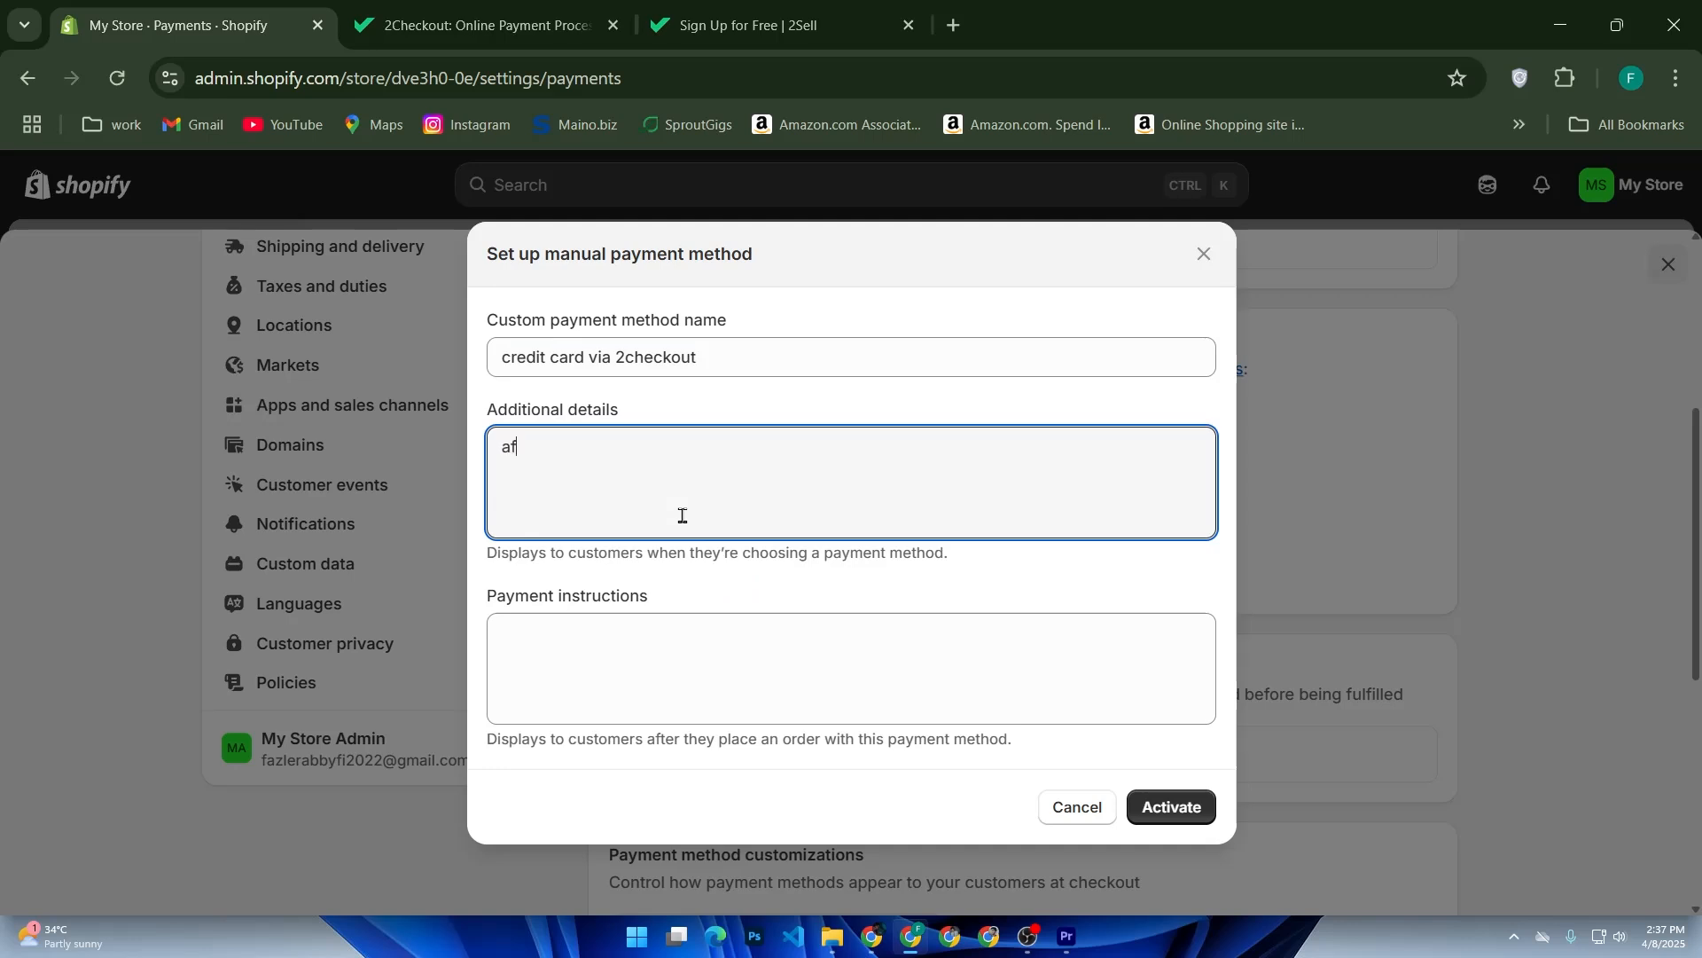
type("ter placing the order")
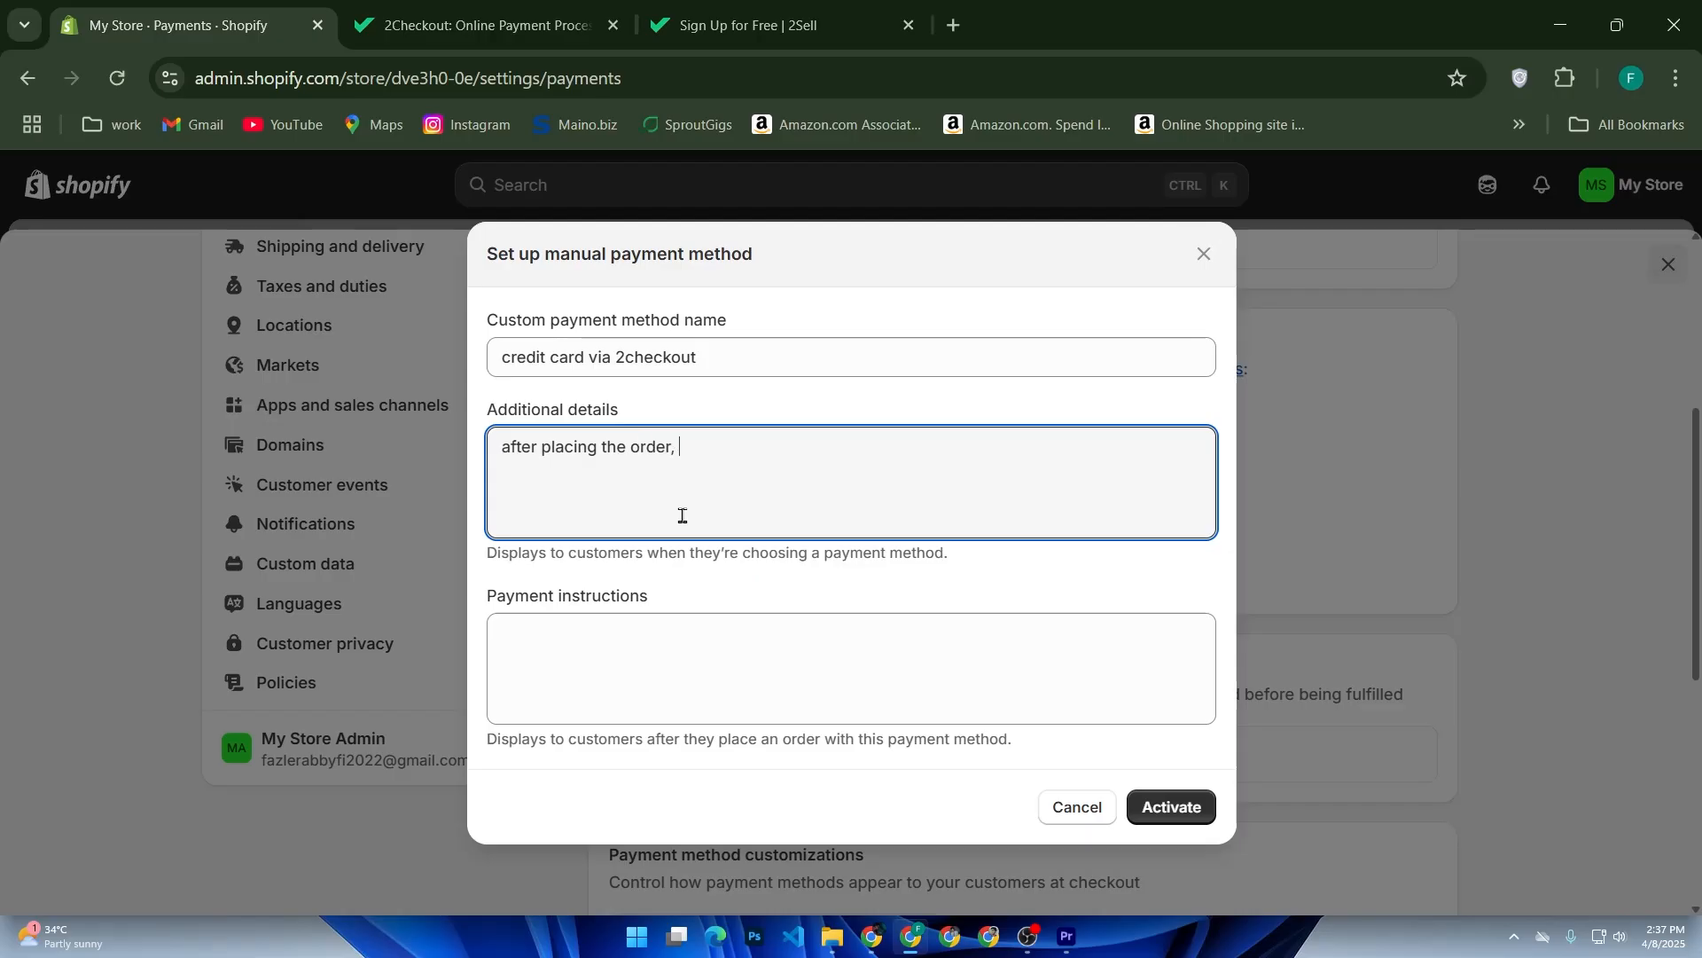
type(", you;")
type("reci")
key("BackSpace")
type("eive a payment link")
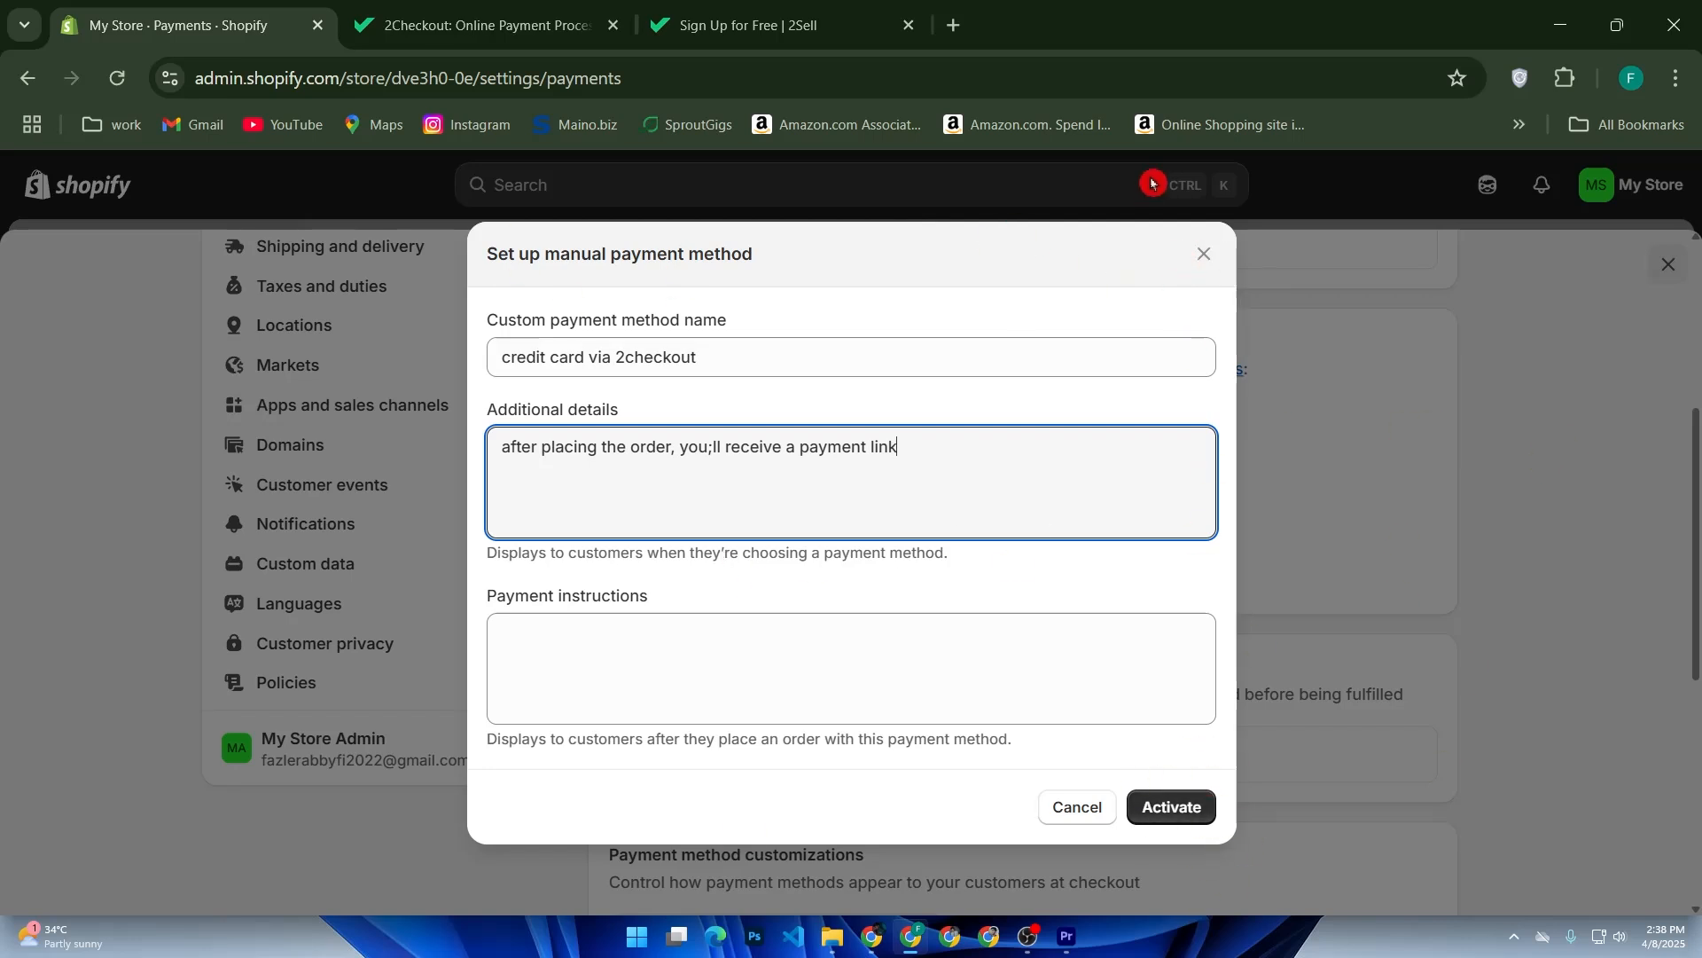
left_click(1206, 256)
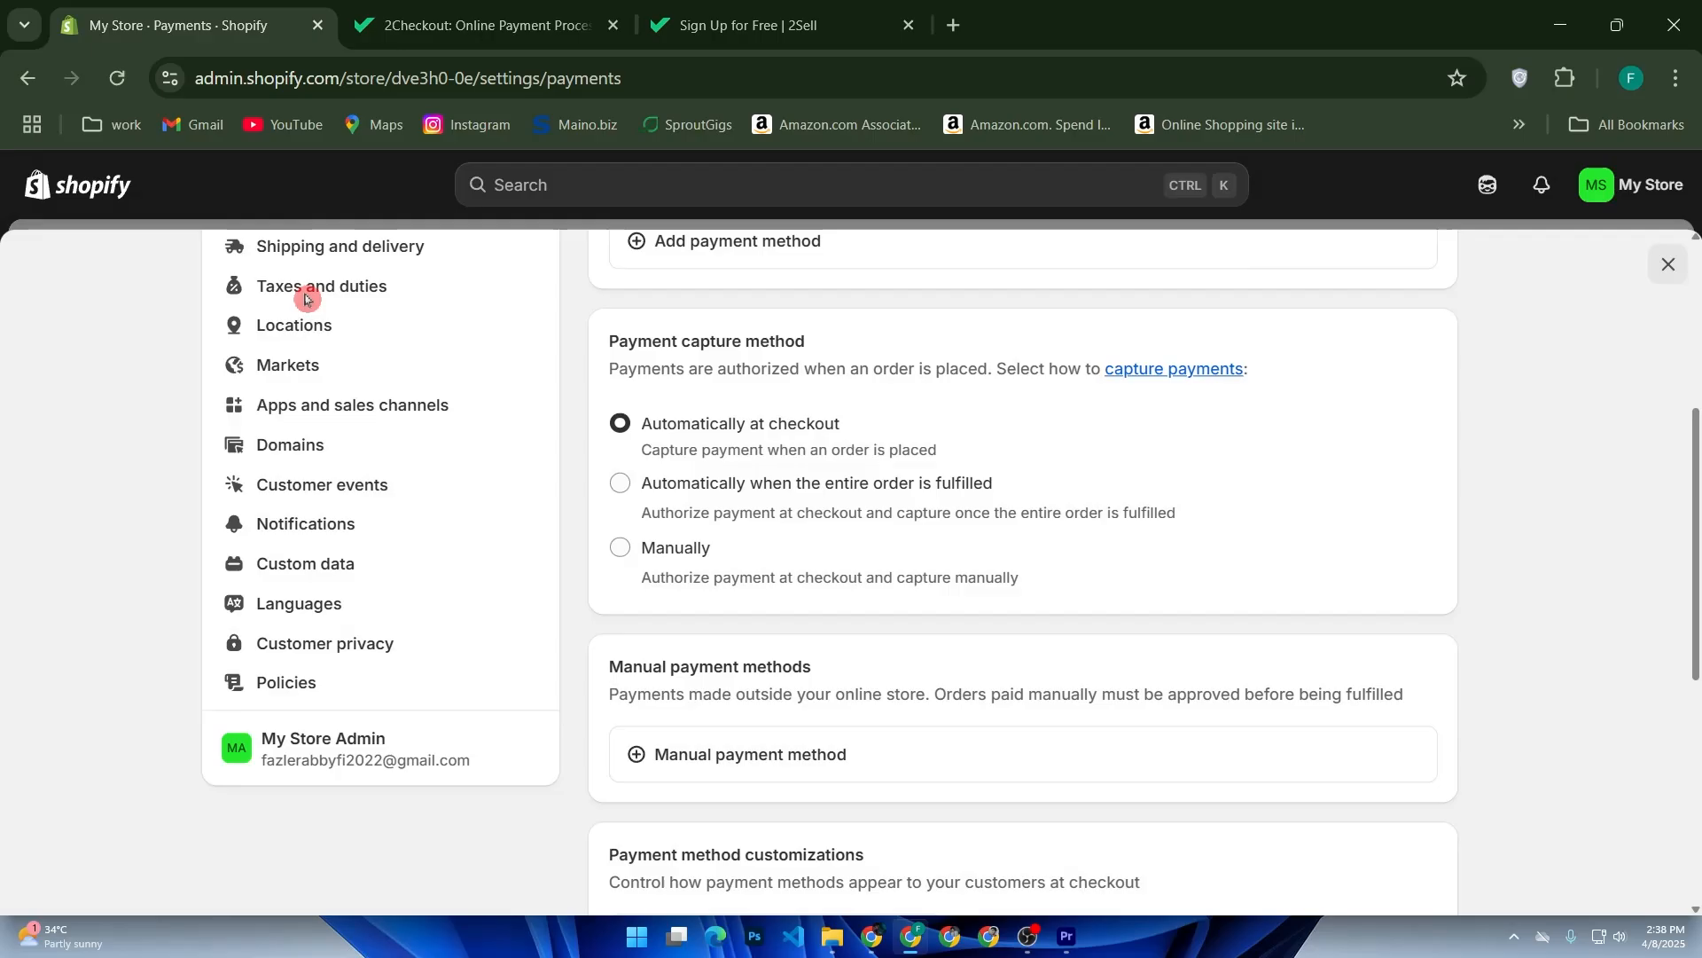
Return to the Shopify home page and open the Shopify App Store from the app and sales channel settings.
left_click(93, 192)
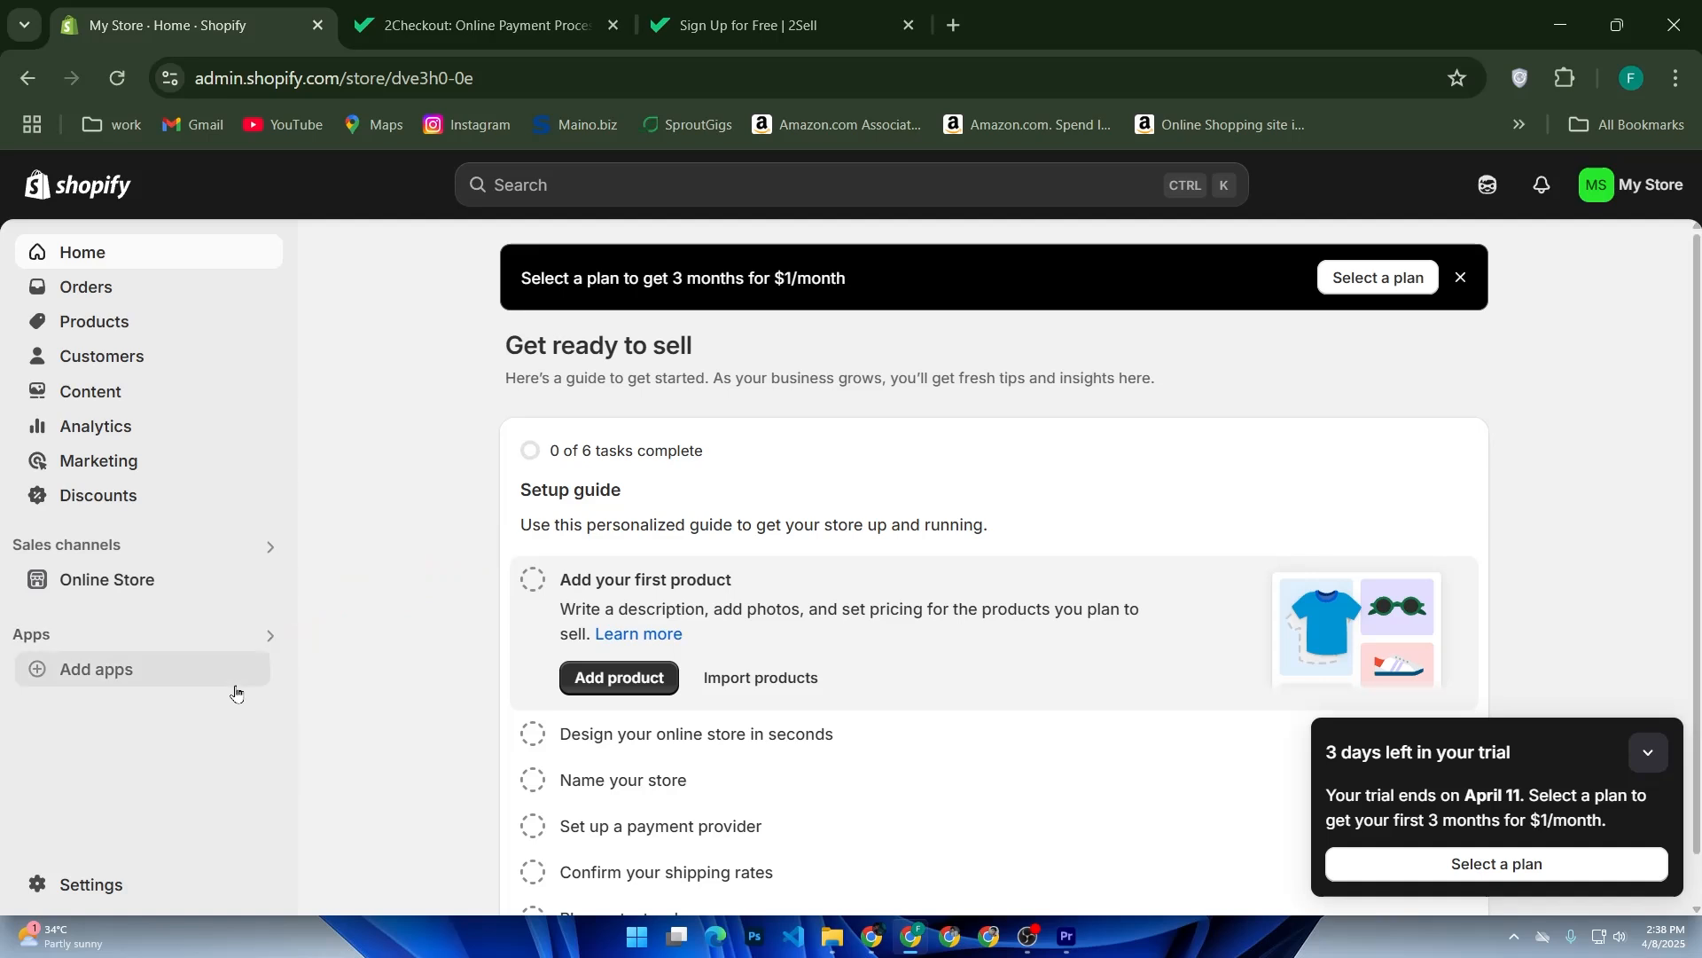
left_click(237, 640)
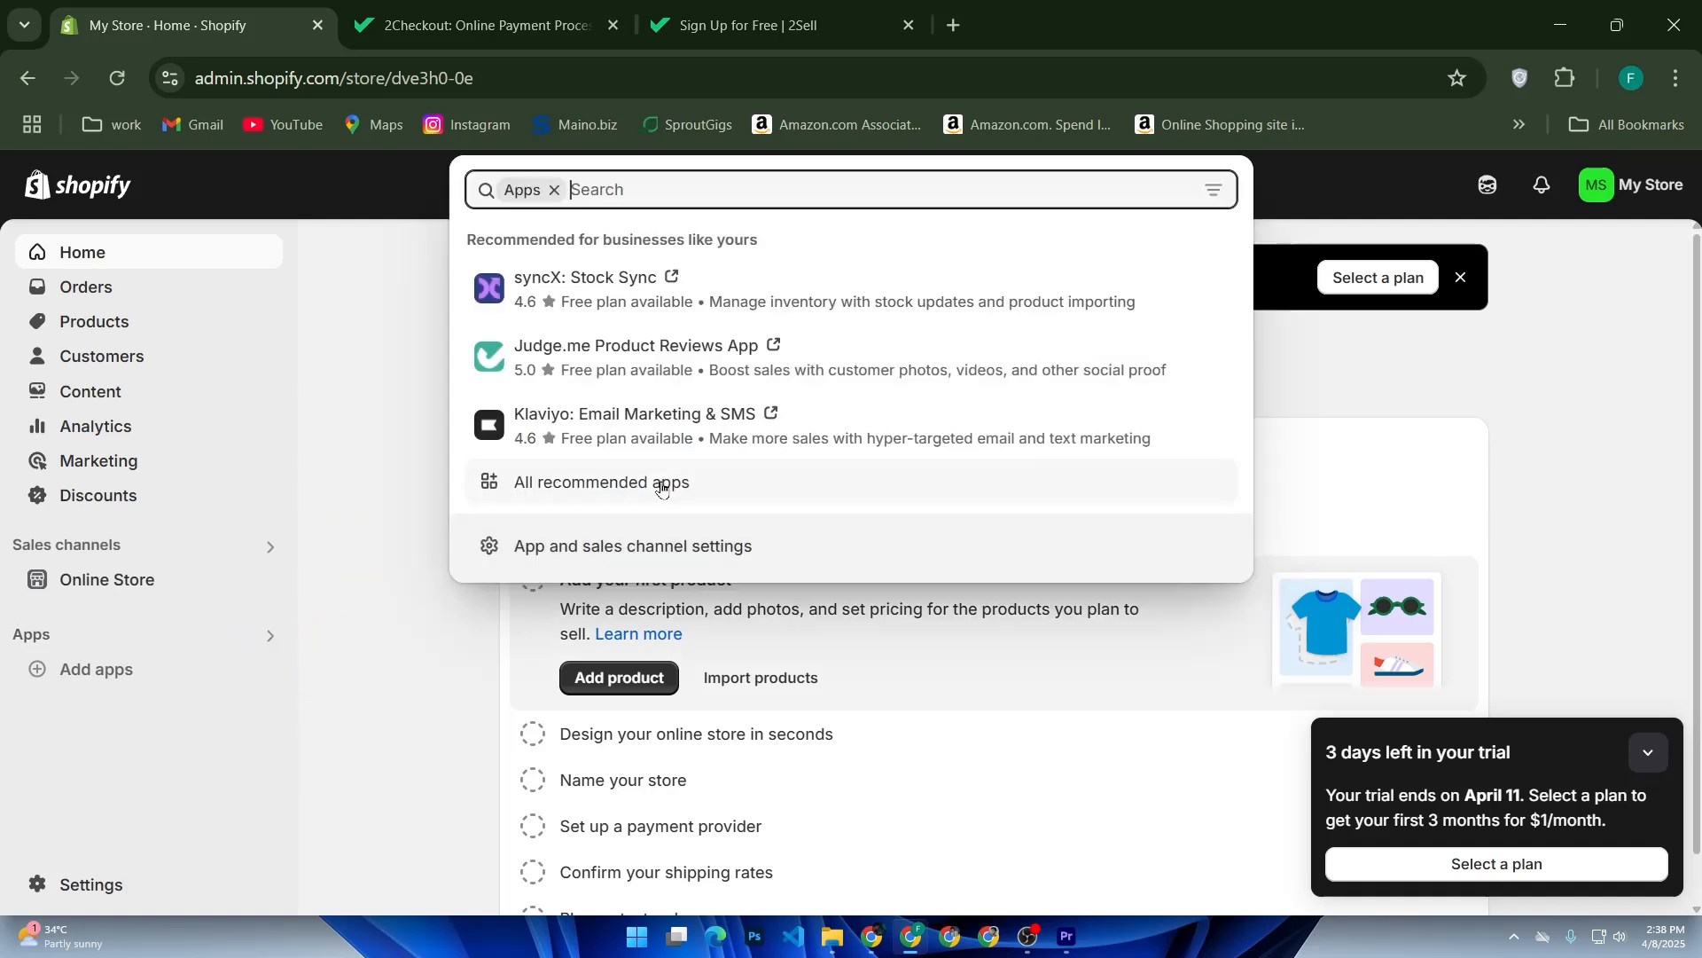
left_click(672, 564)
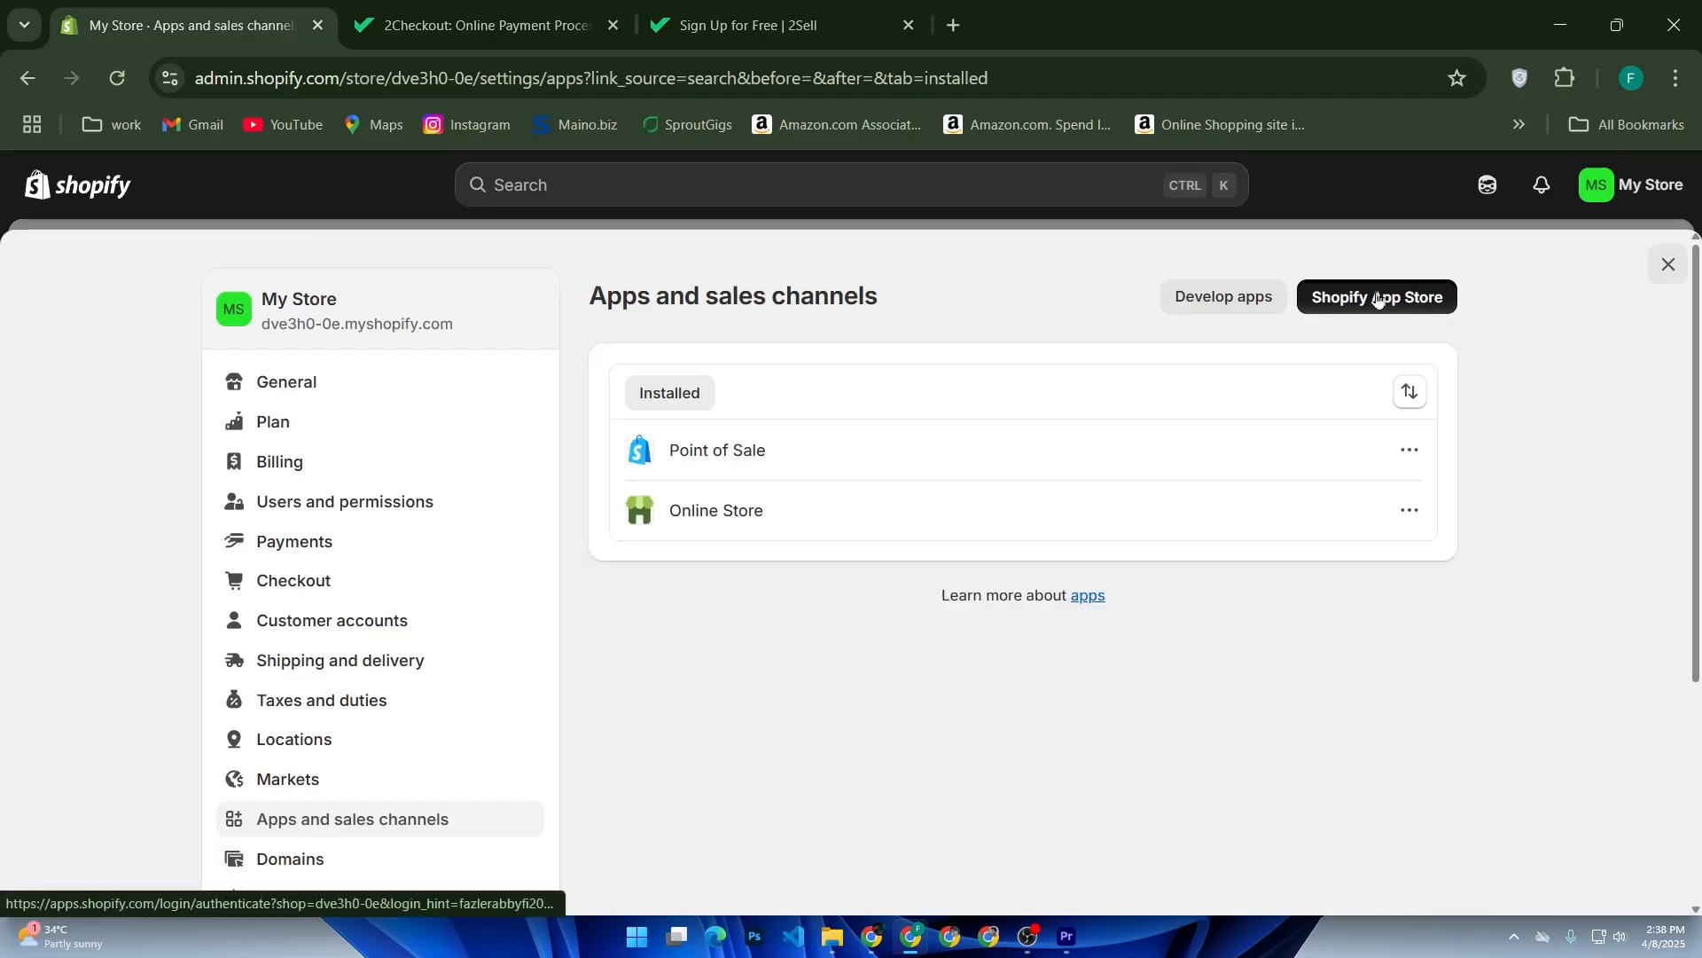
left_click(1416, 306)
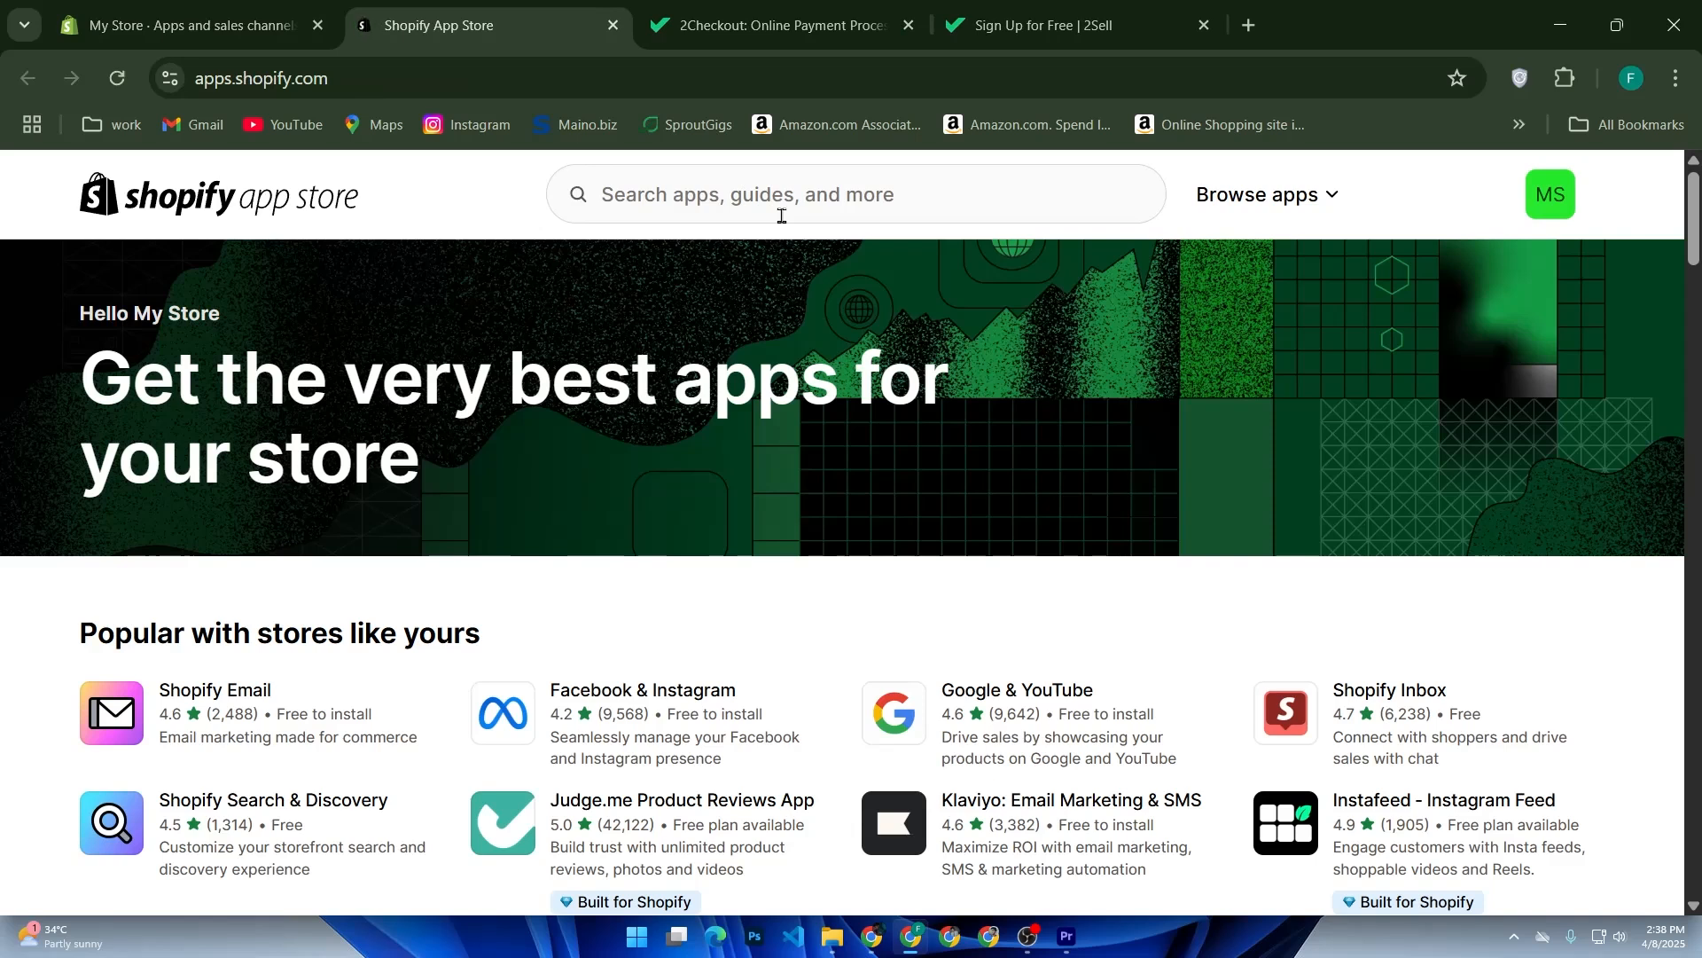
Search the Shopify App Store for directpay.
left_click(782, 215)
type("di")
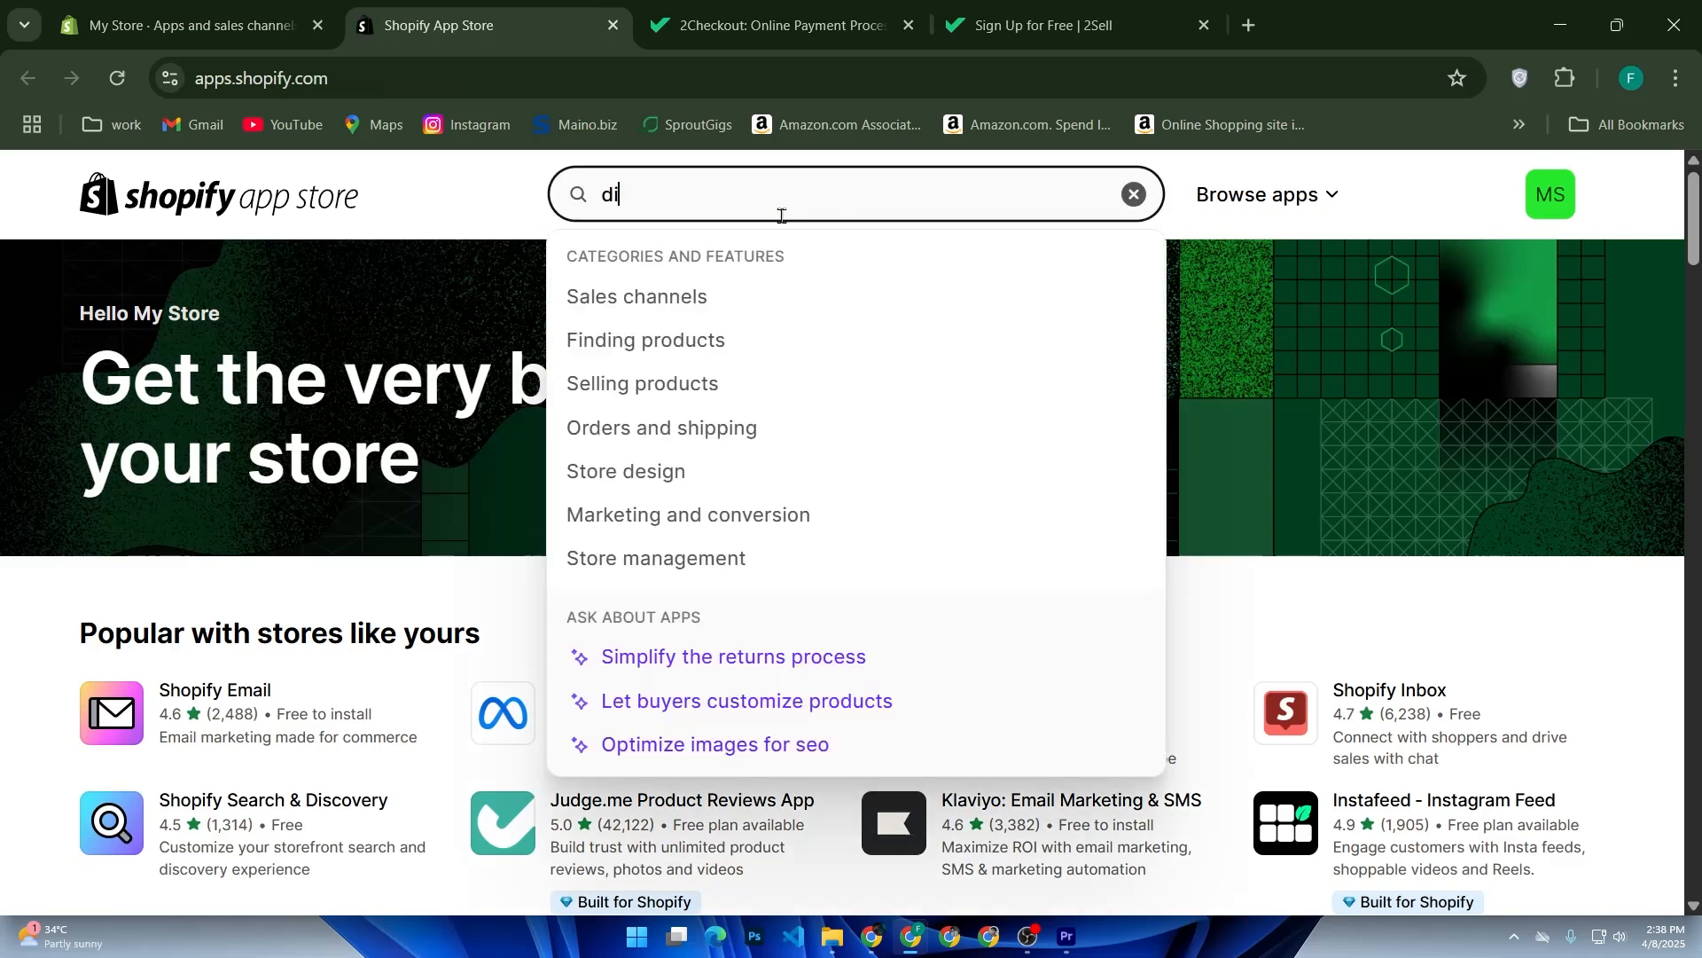
type("rectpay")
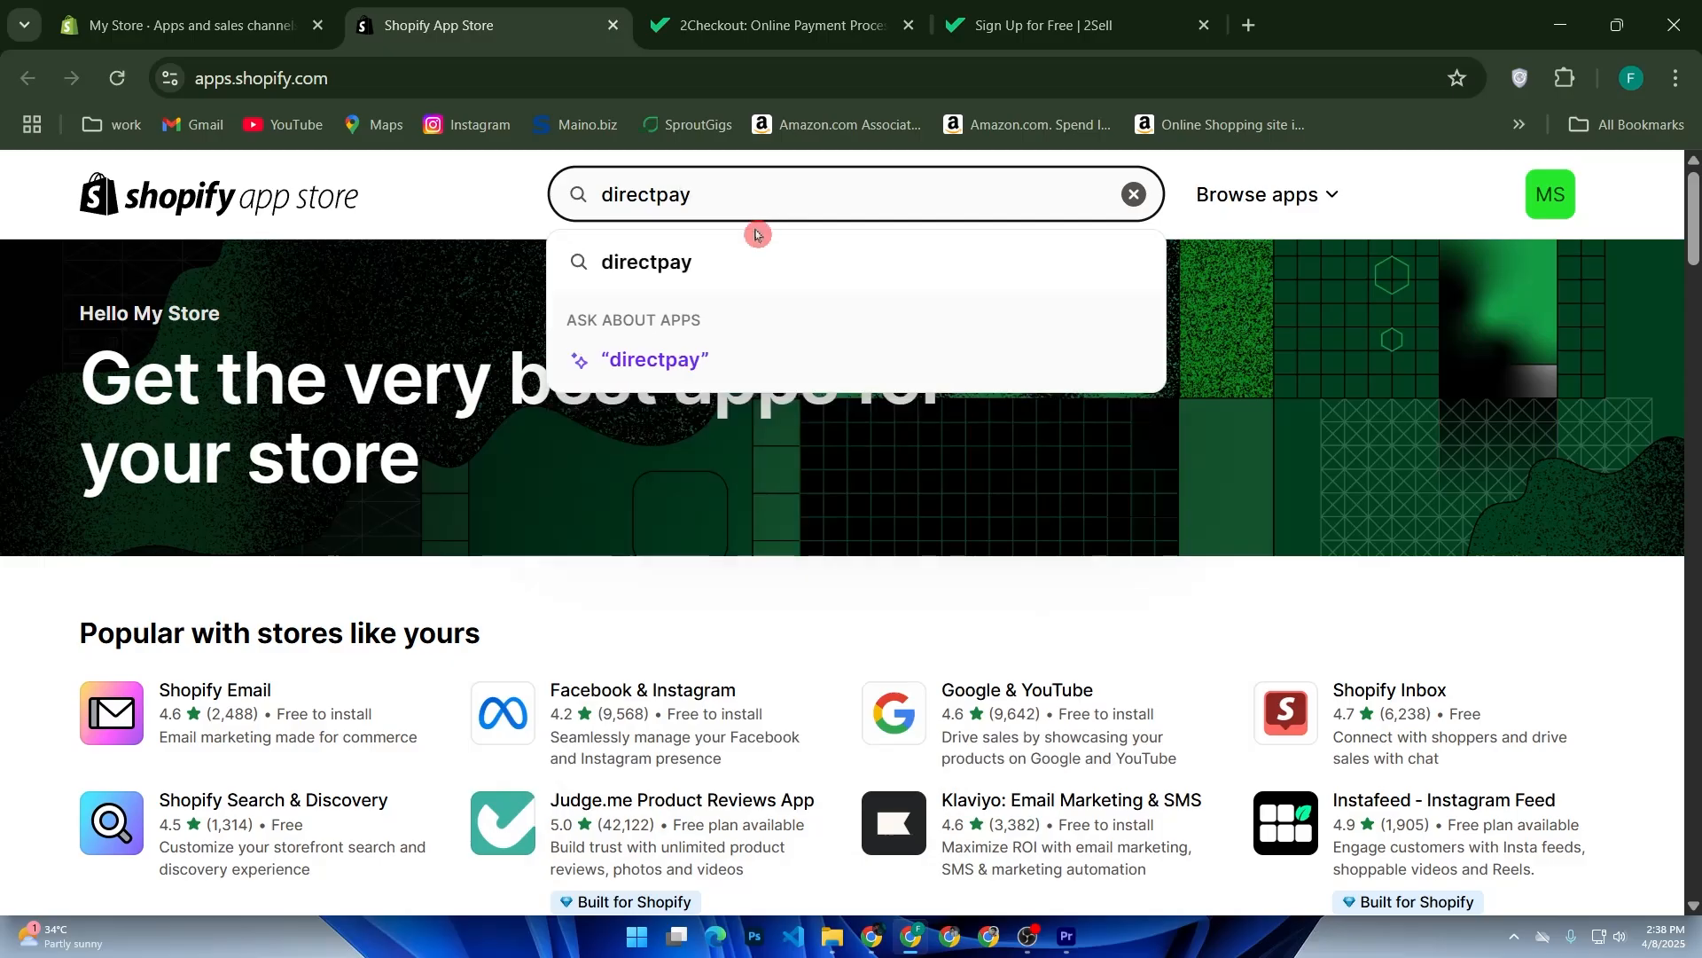
left_click(736, 258)
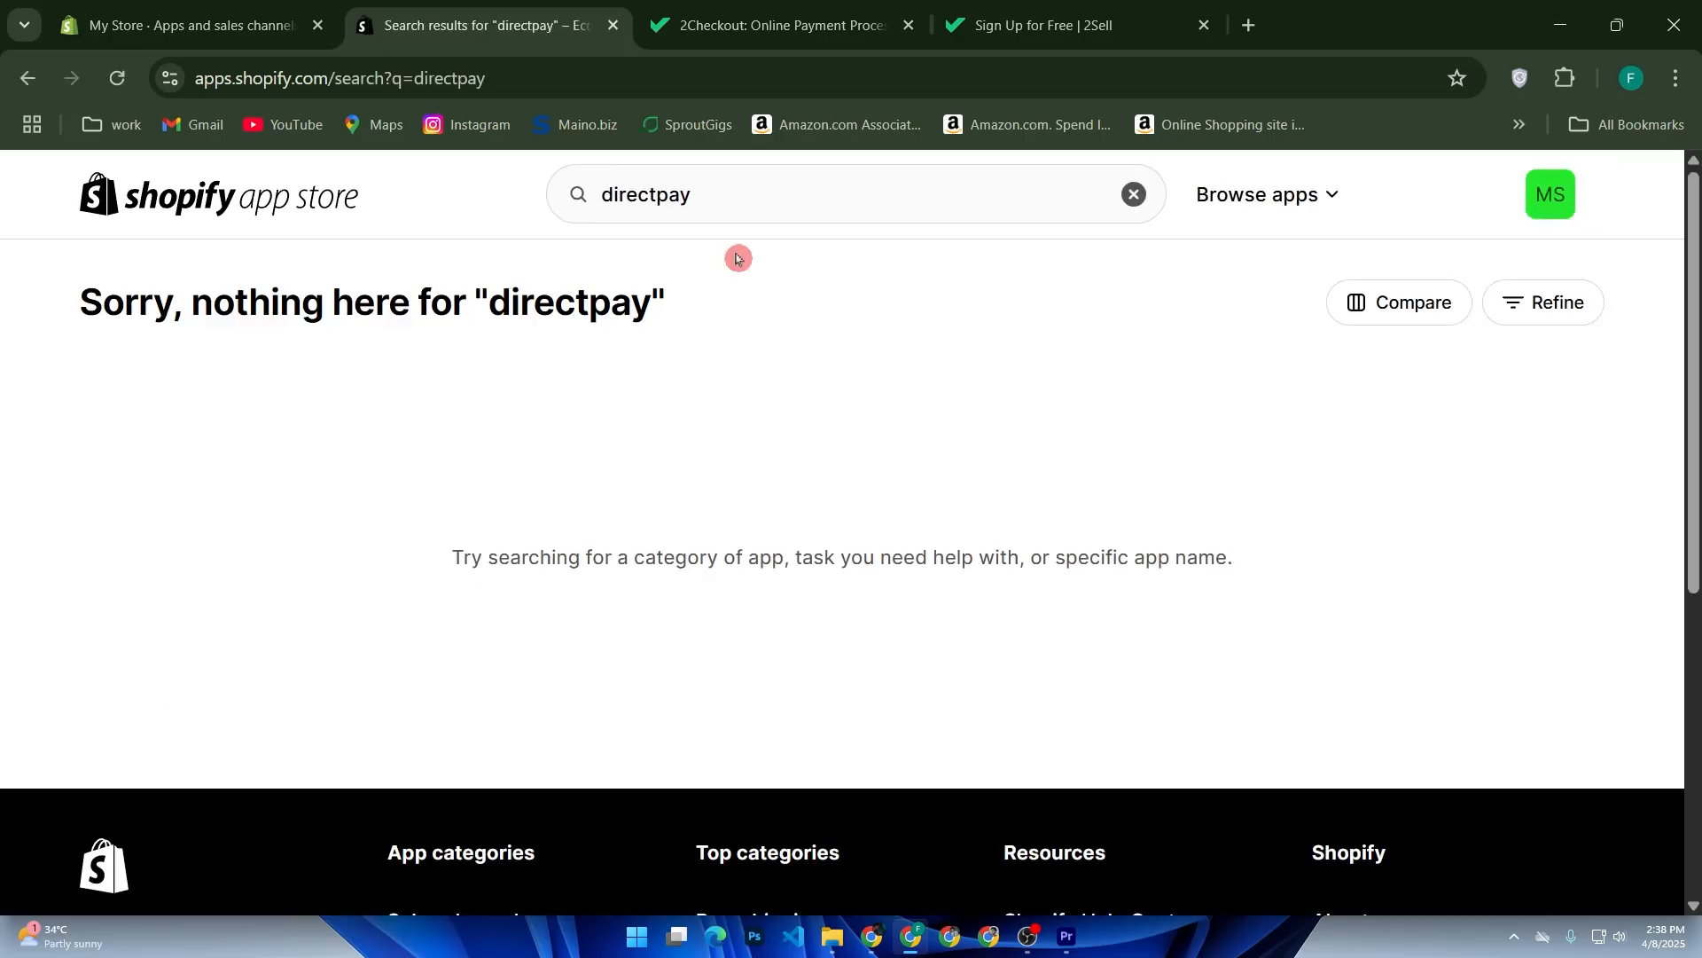
Replace the app search term with "2checkout gateway" and run the search.
left_click(549, 209)
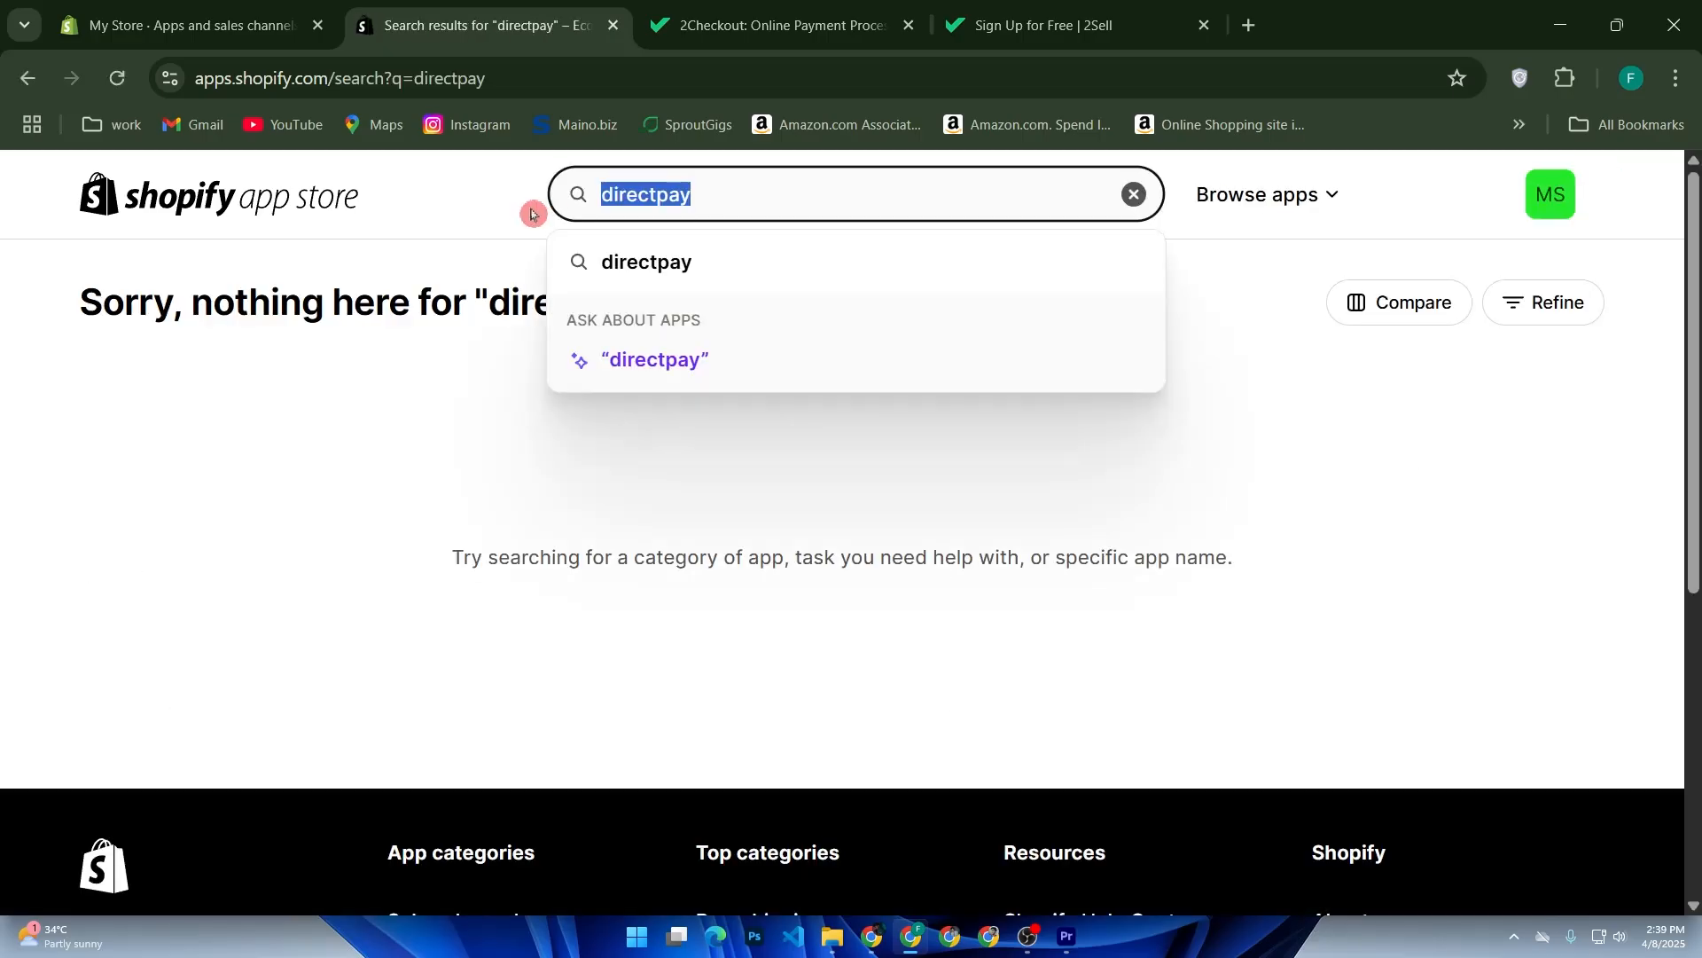
type("2ch")
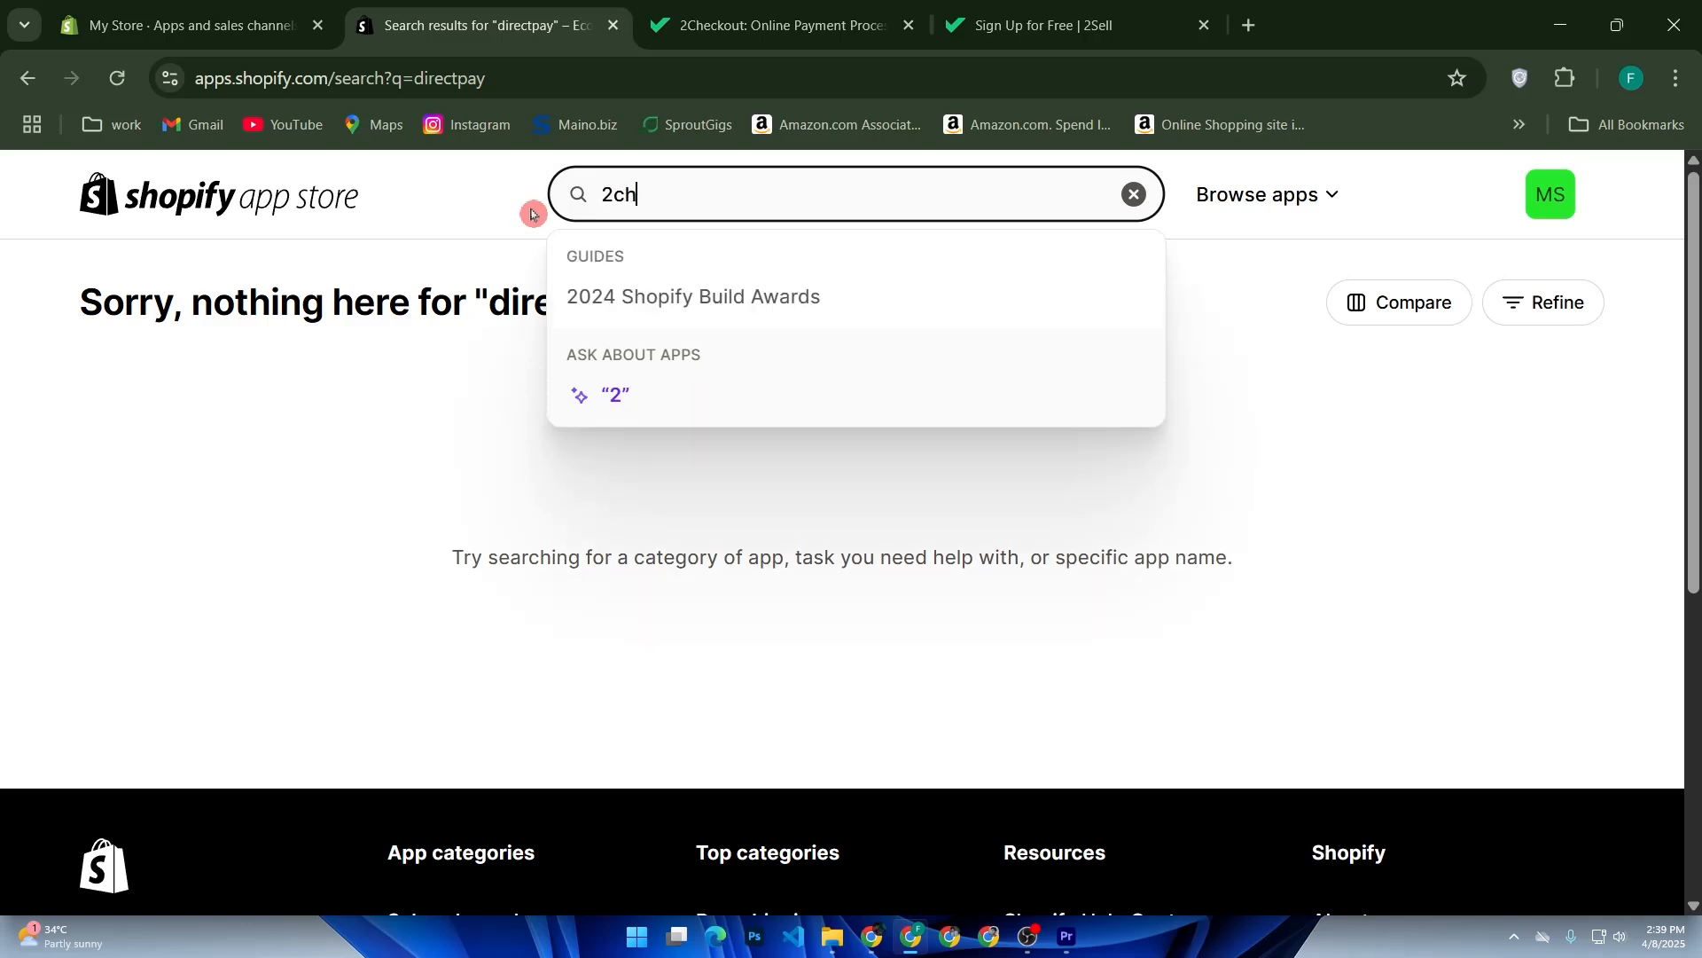
type("eckout ")
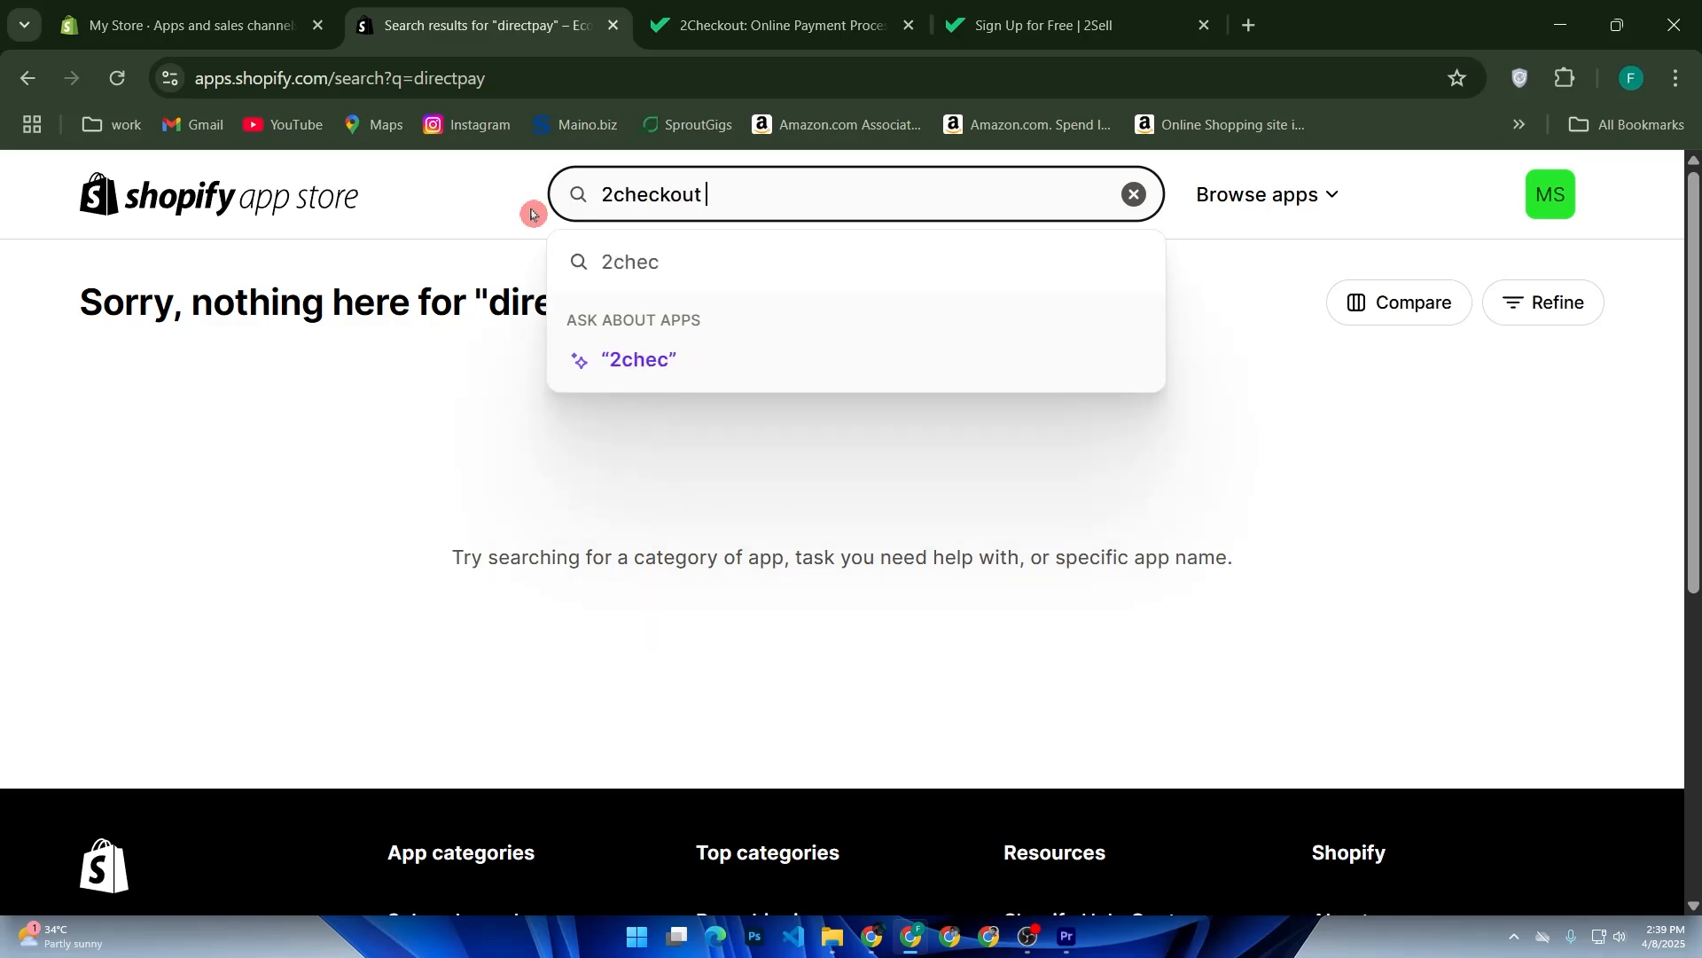
type("fa")
key("BackSpace")
key("BackSpace")
type("gateway")
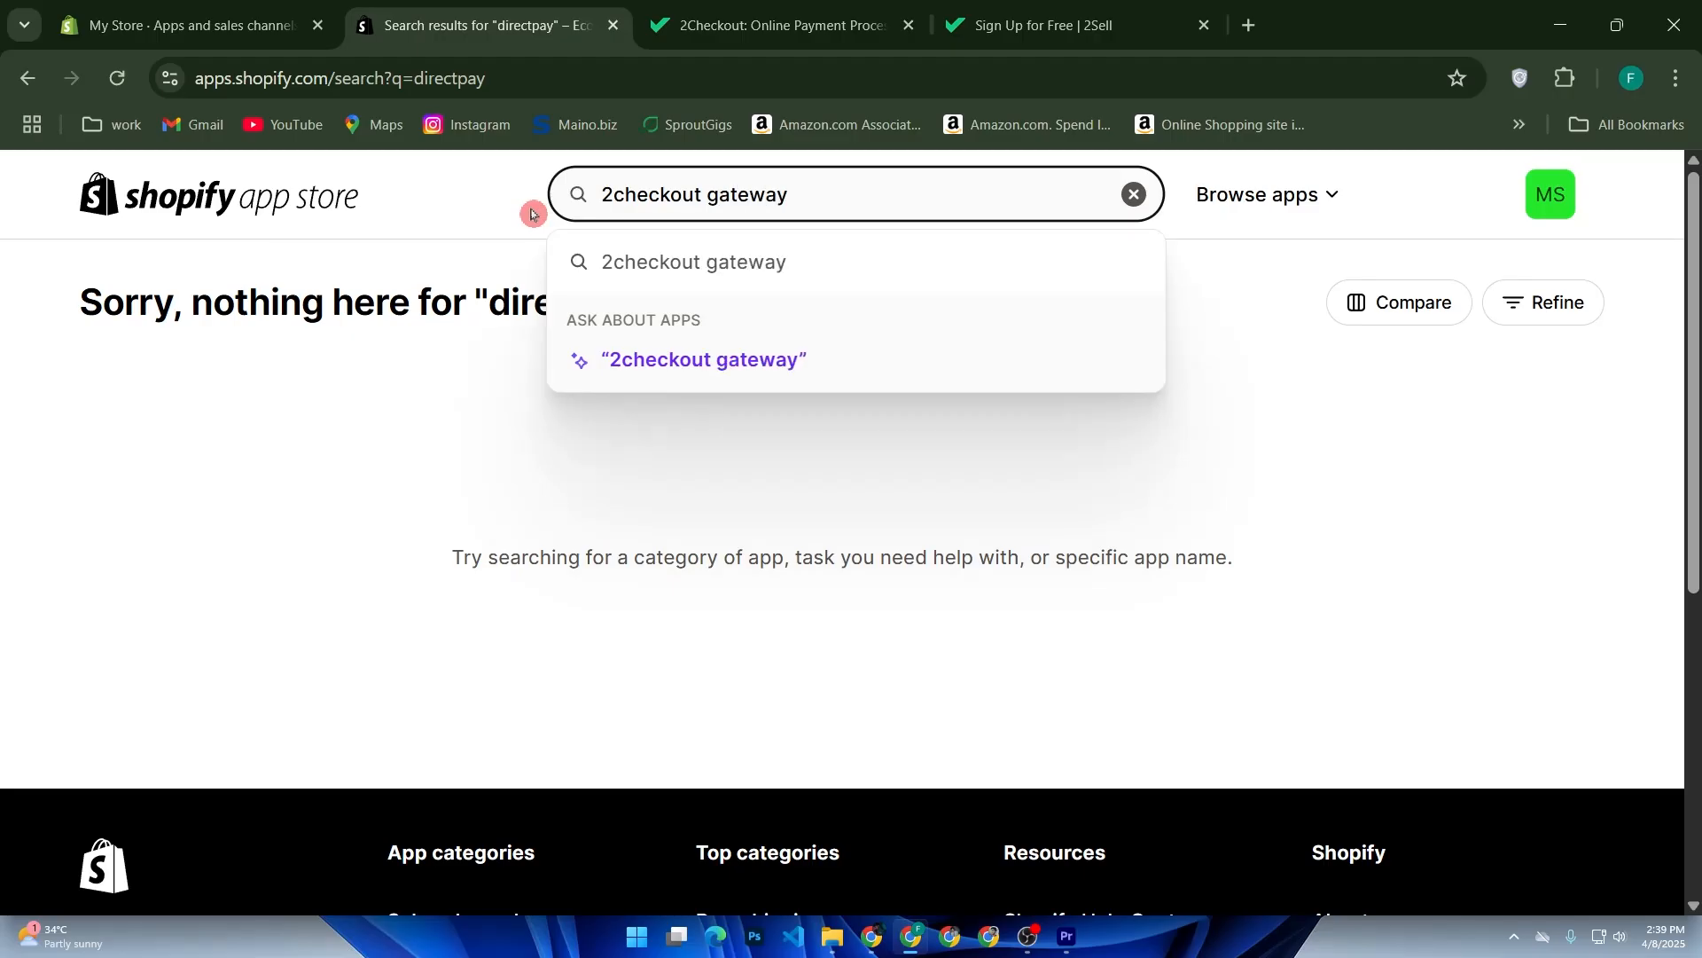
key("Return")
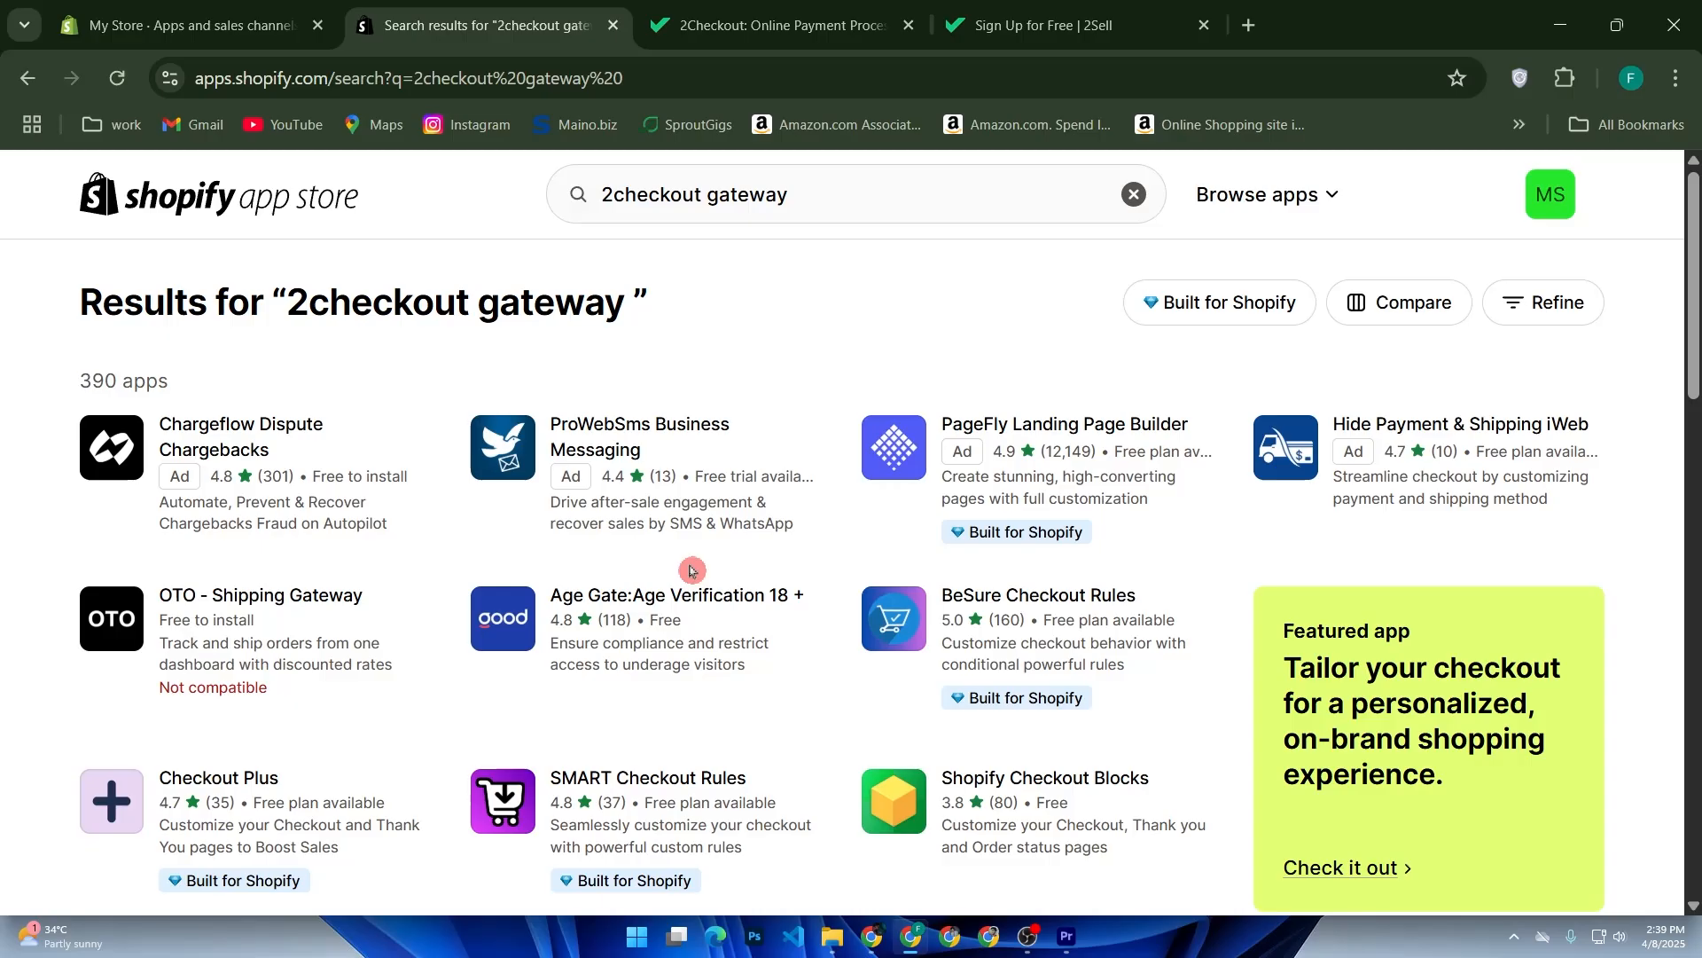
Return to the store's app and sales channel settings and review the details of the Online Store channel.
left_click(173, 25)
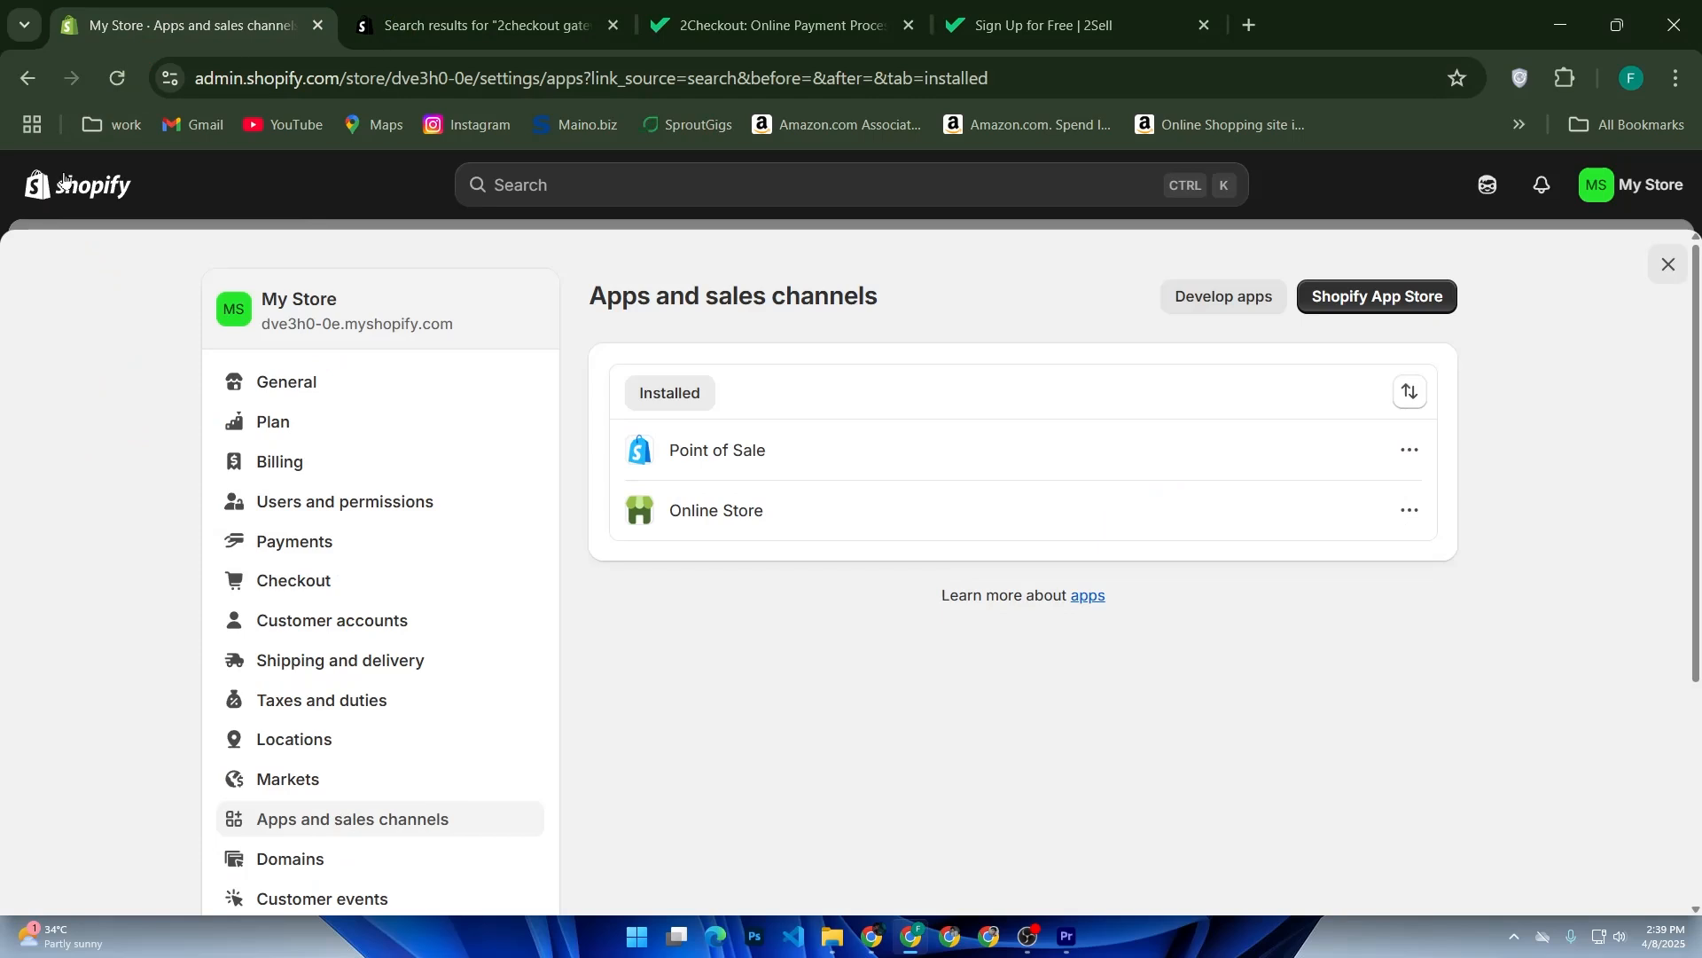
left_click(870, 502)
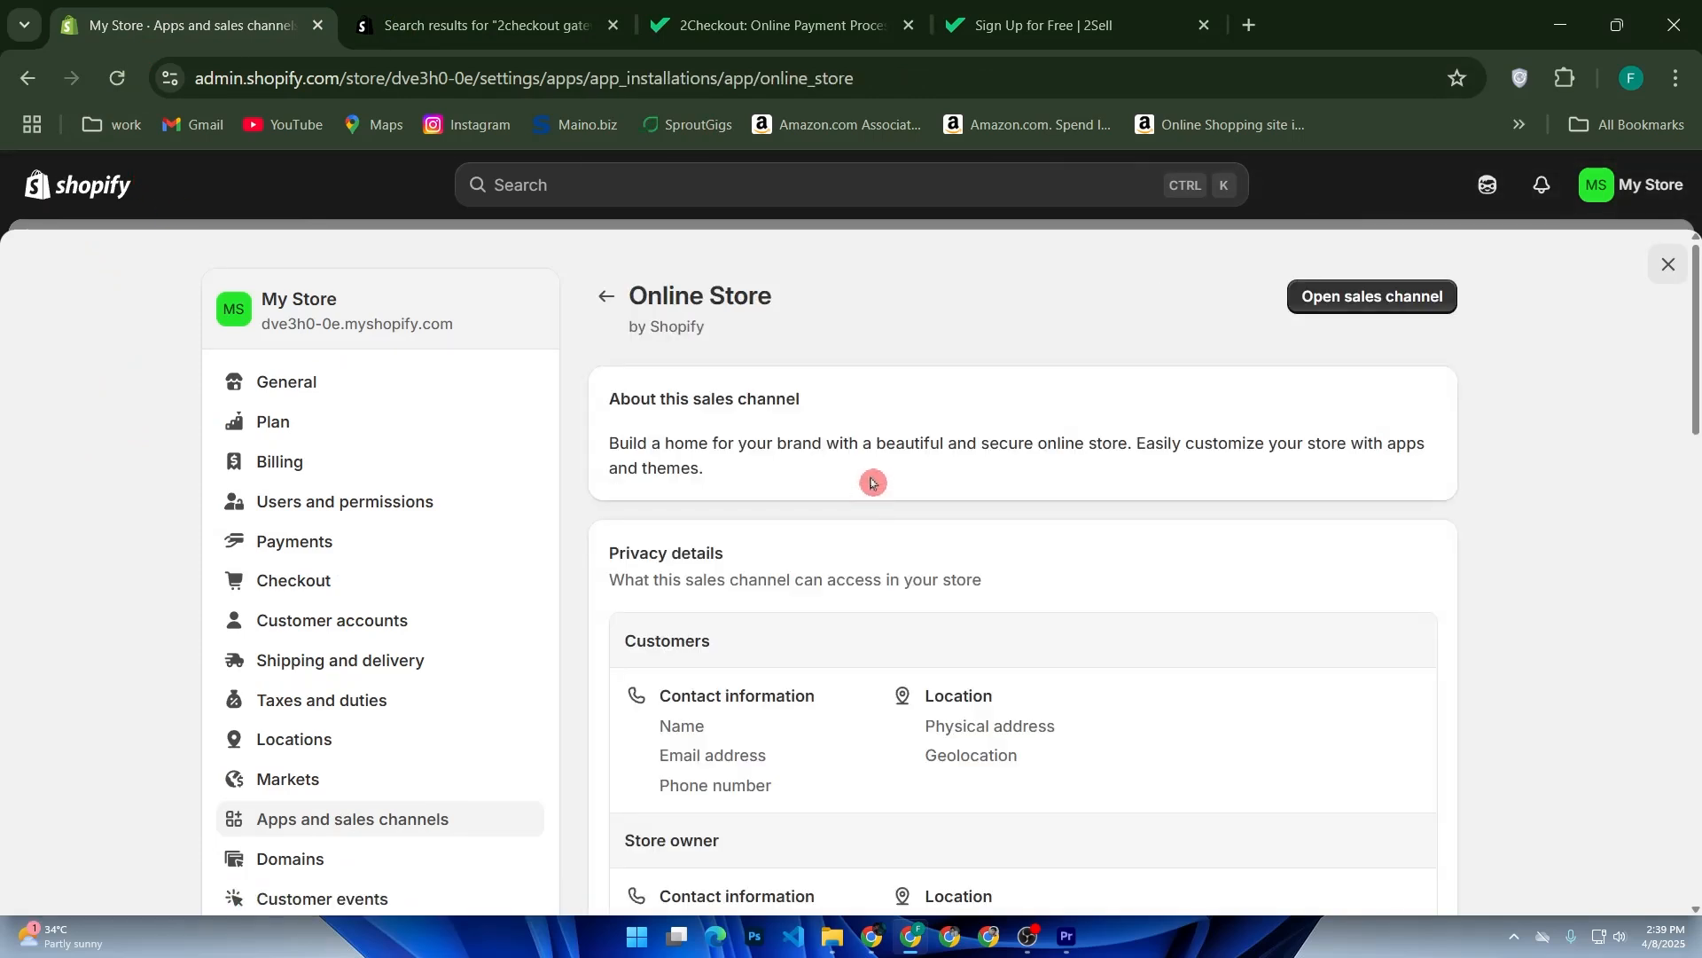
scroll(872, 487, "down", 4)
scroll(872, 482, "up", 5)
Go to the Online Store themes page from the Shopify home page and open the live storefront.
left_click(91, 191)
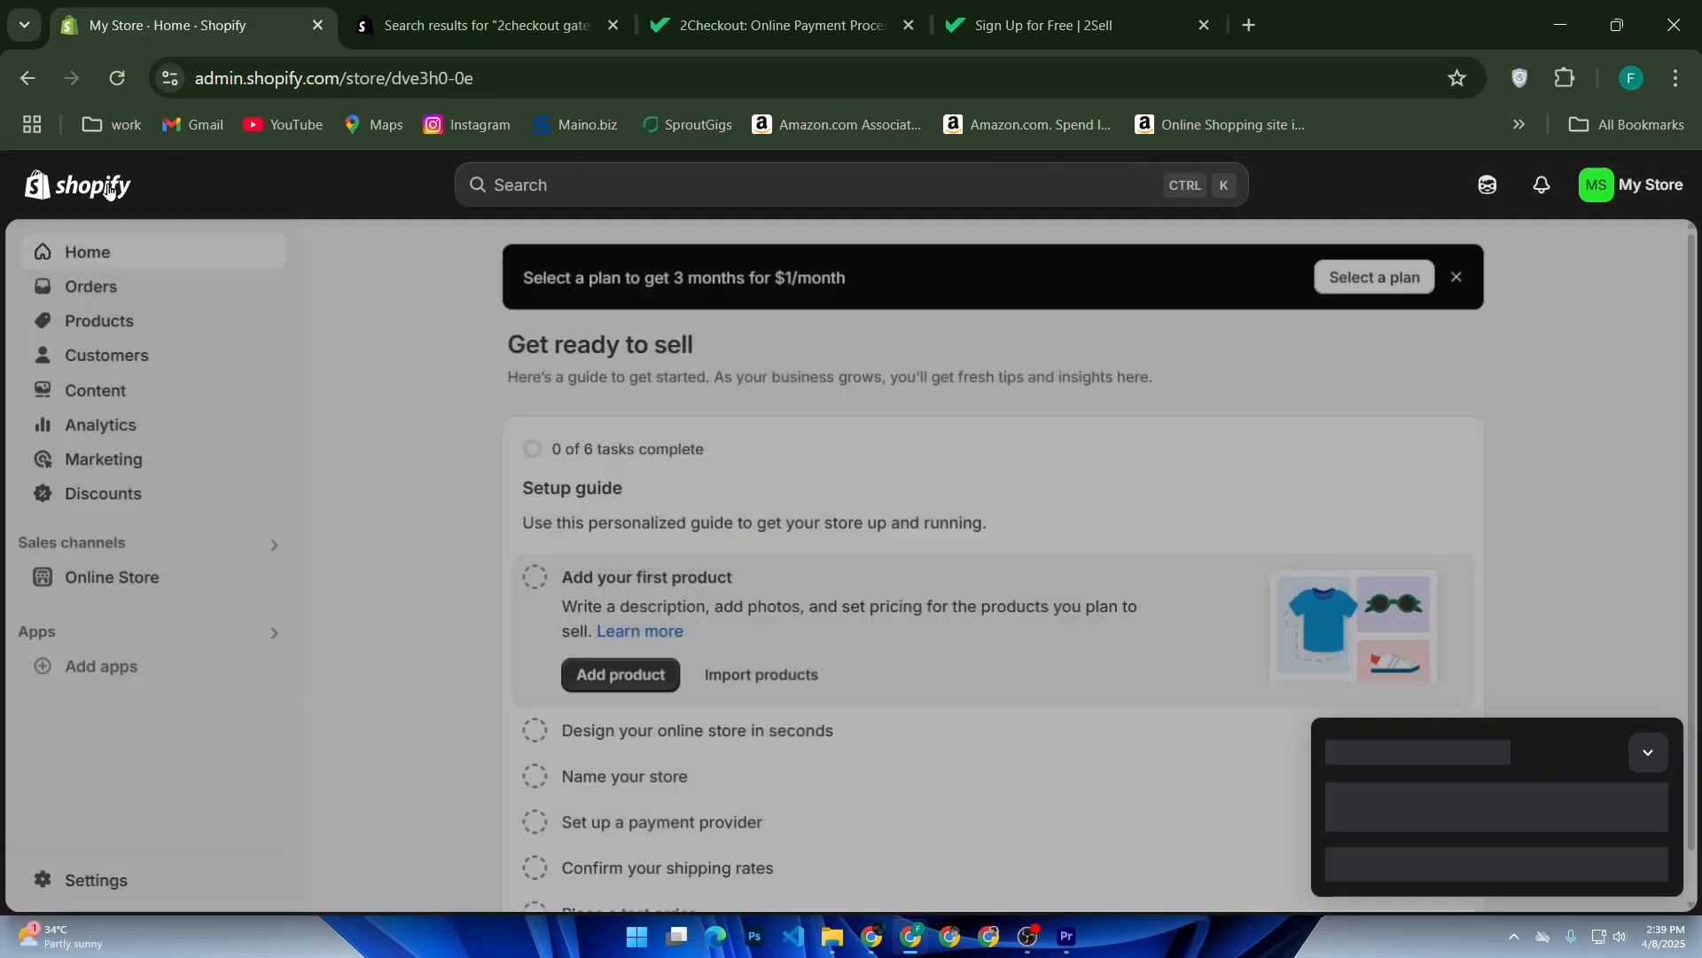
left_click(152, 596)
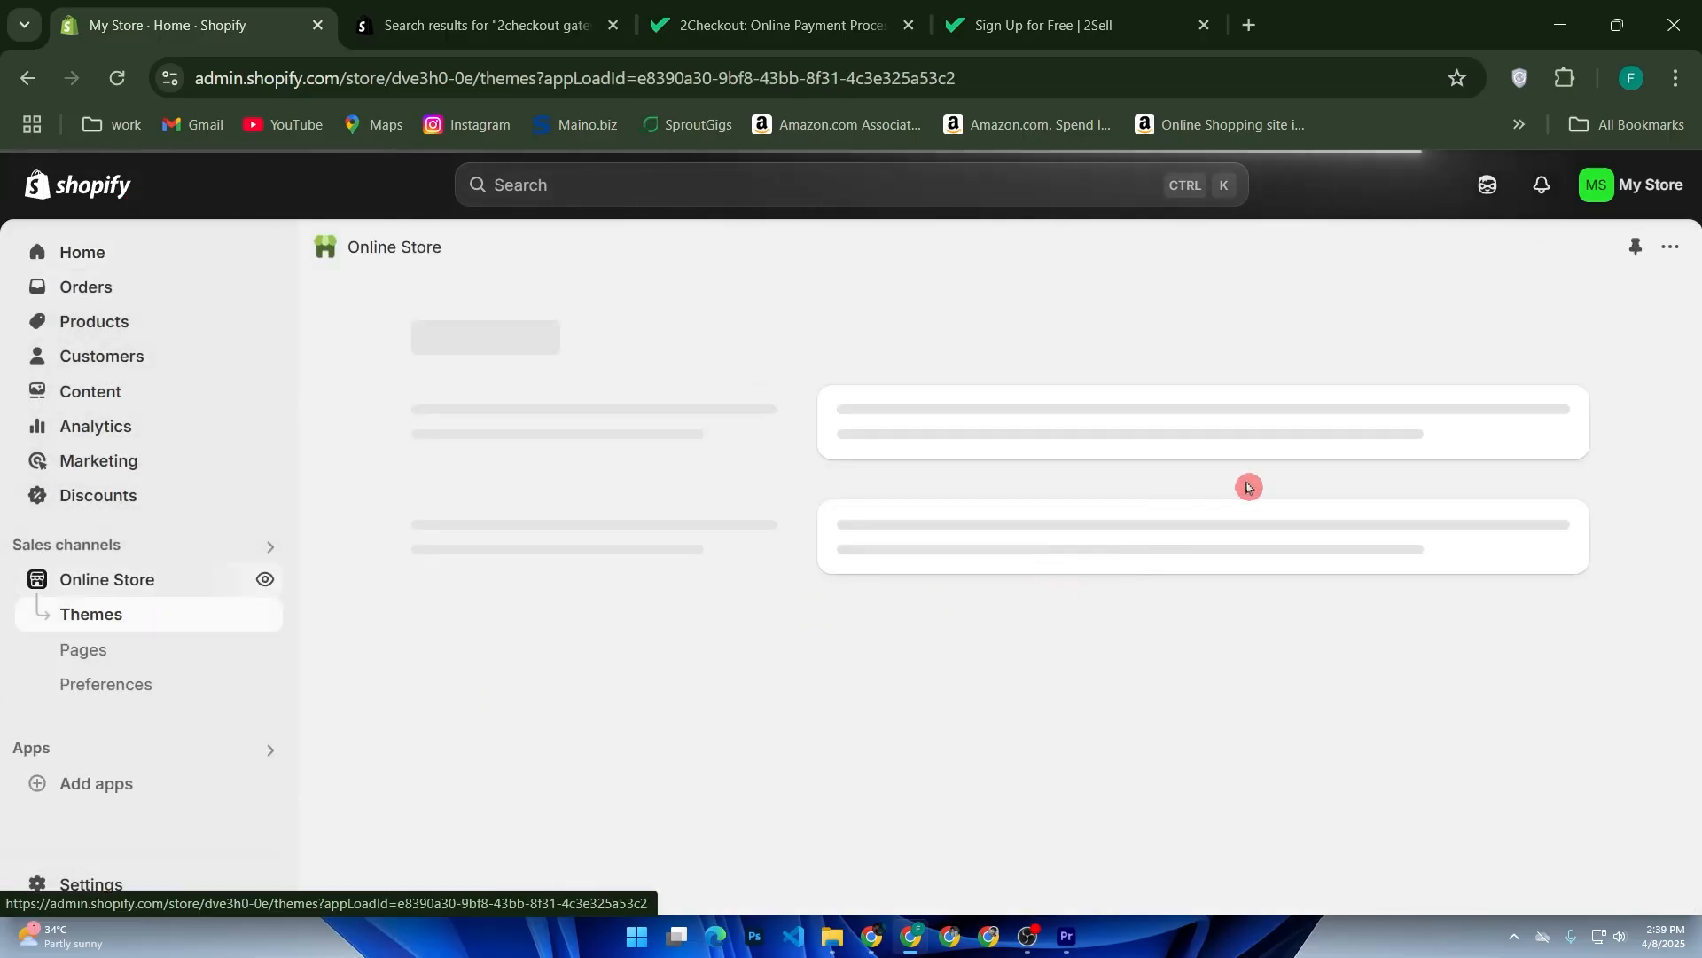
scroll(1437, 505, "down", 2)
scroll(1455, 577, "up", 2)
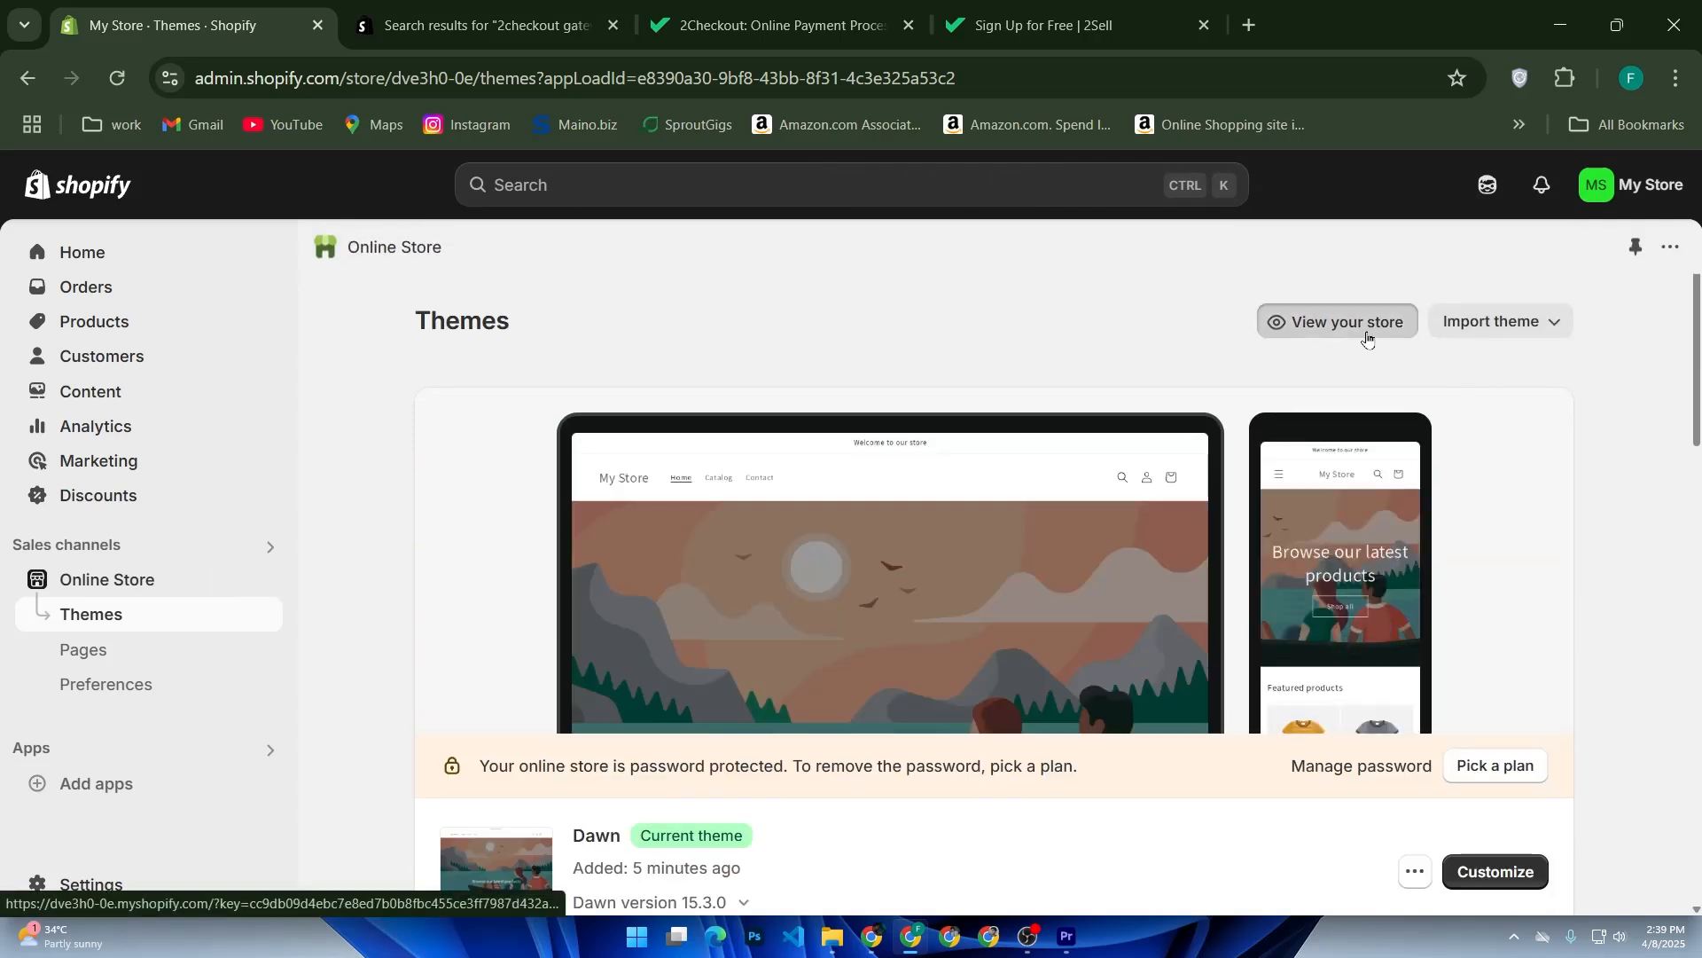
left_click(1377, 335)
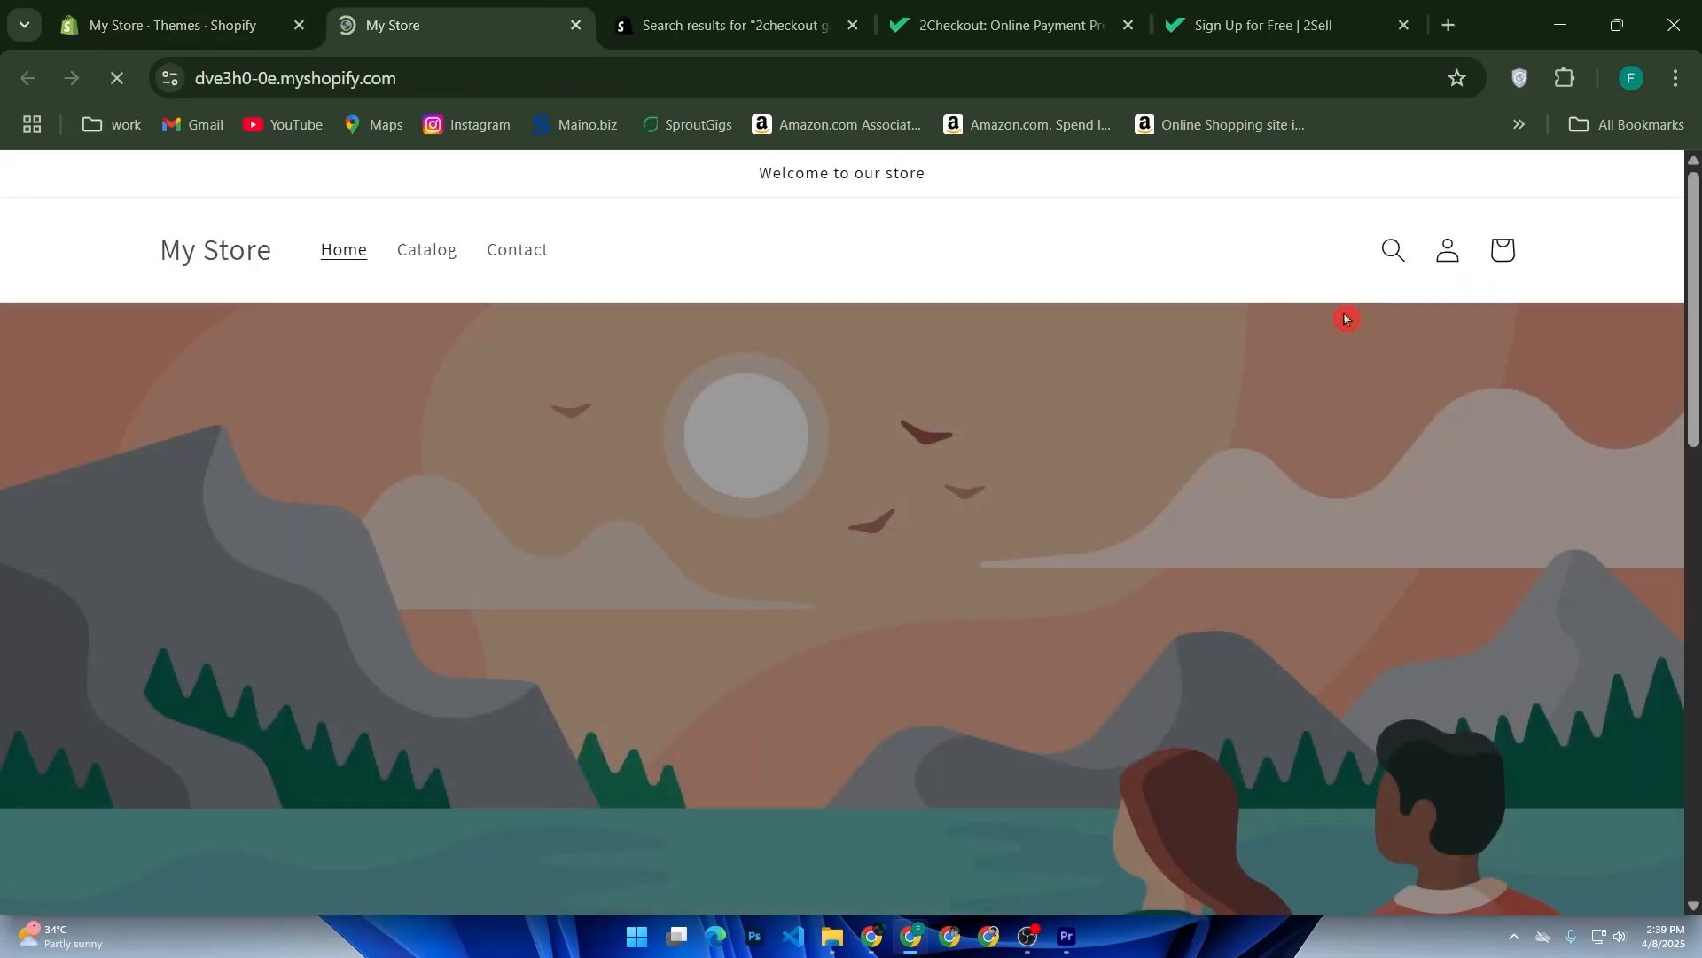
Check the storefront's full product catalog and examine the featured products on the storefront home page.
scroll(863, 460, "down", 6)
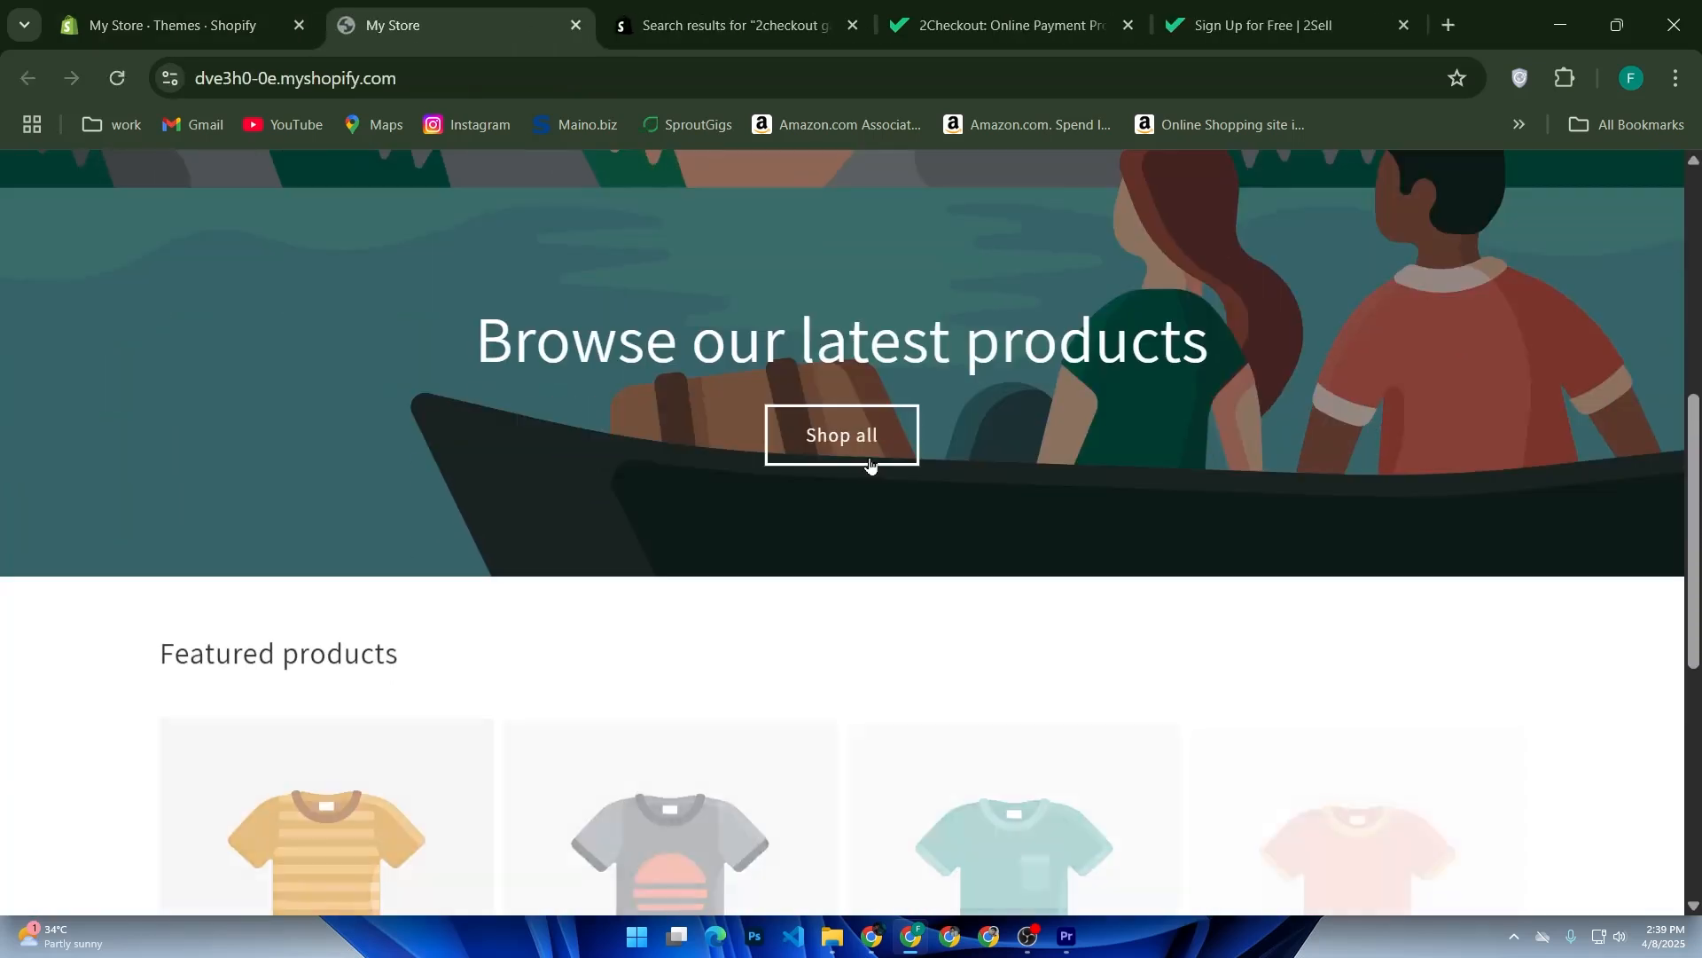
left_click(870, 468)
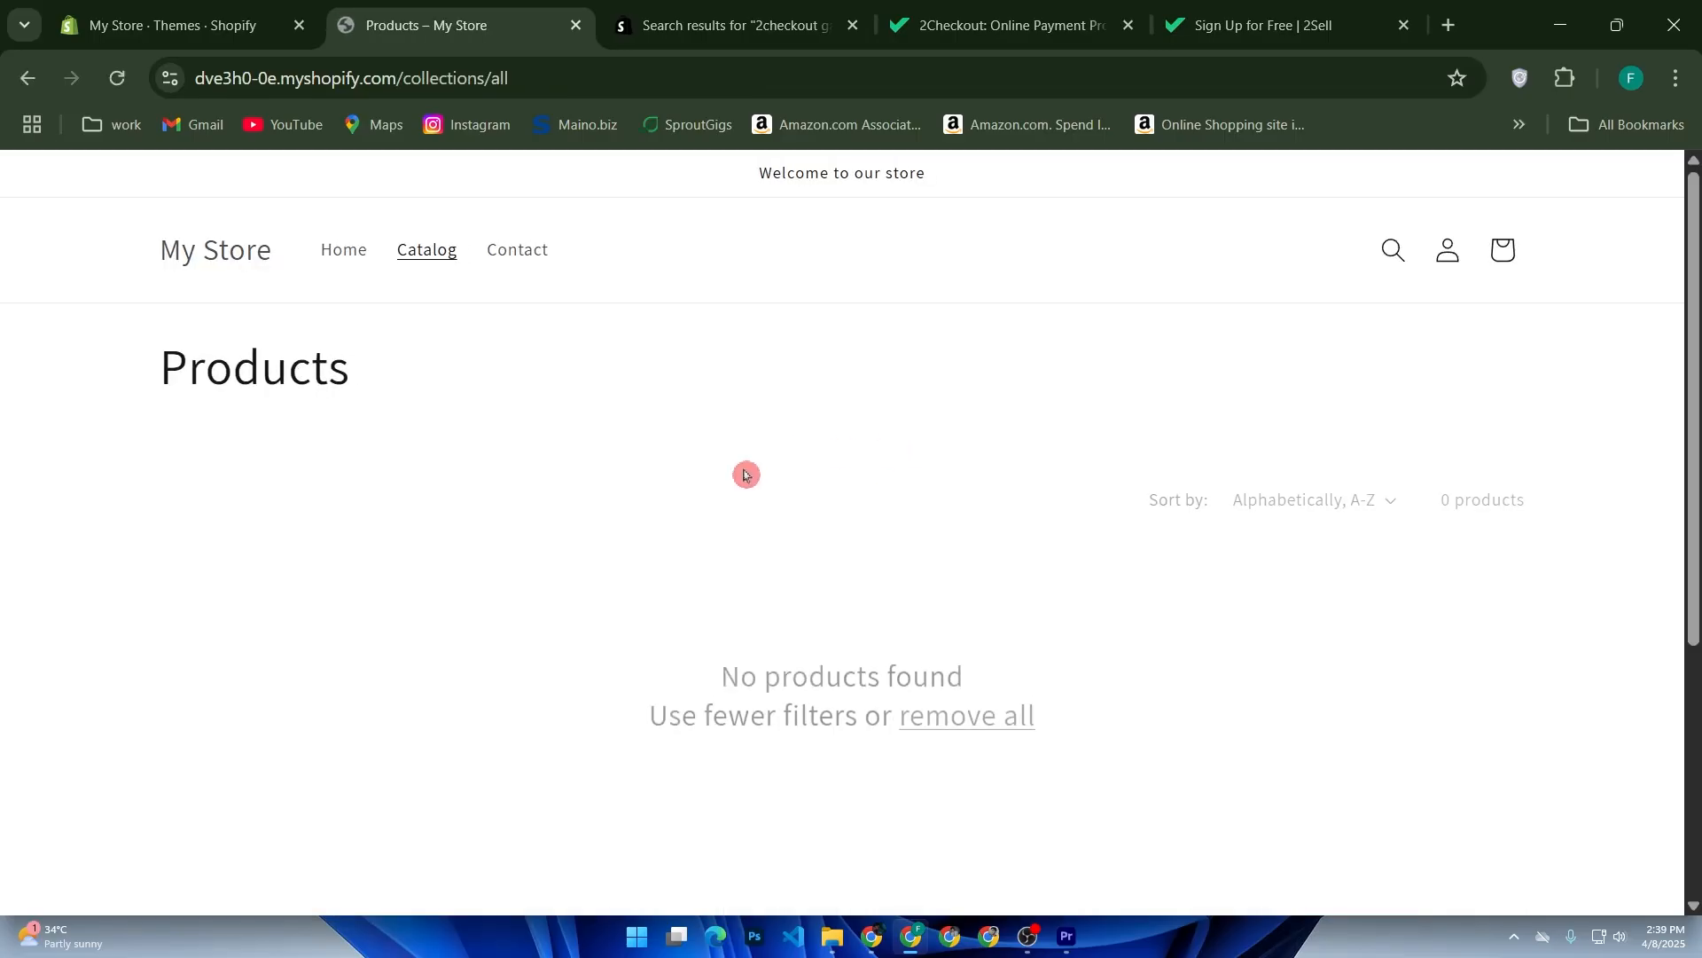
key("alt+Left")
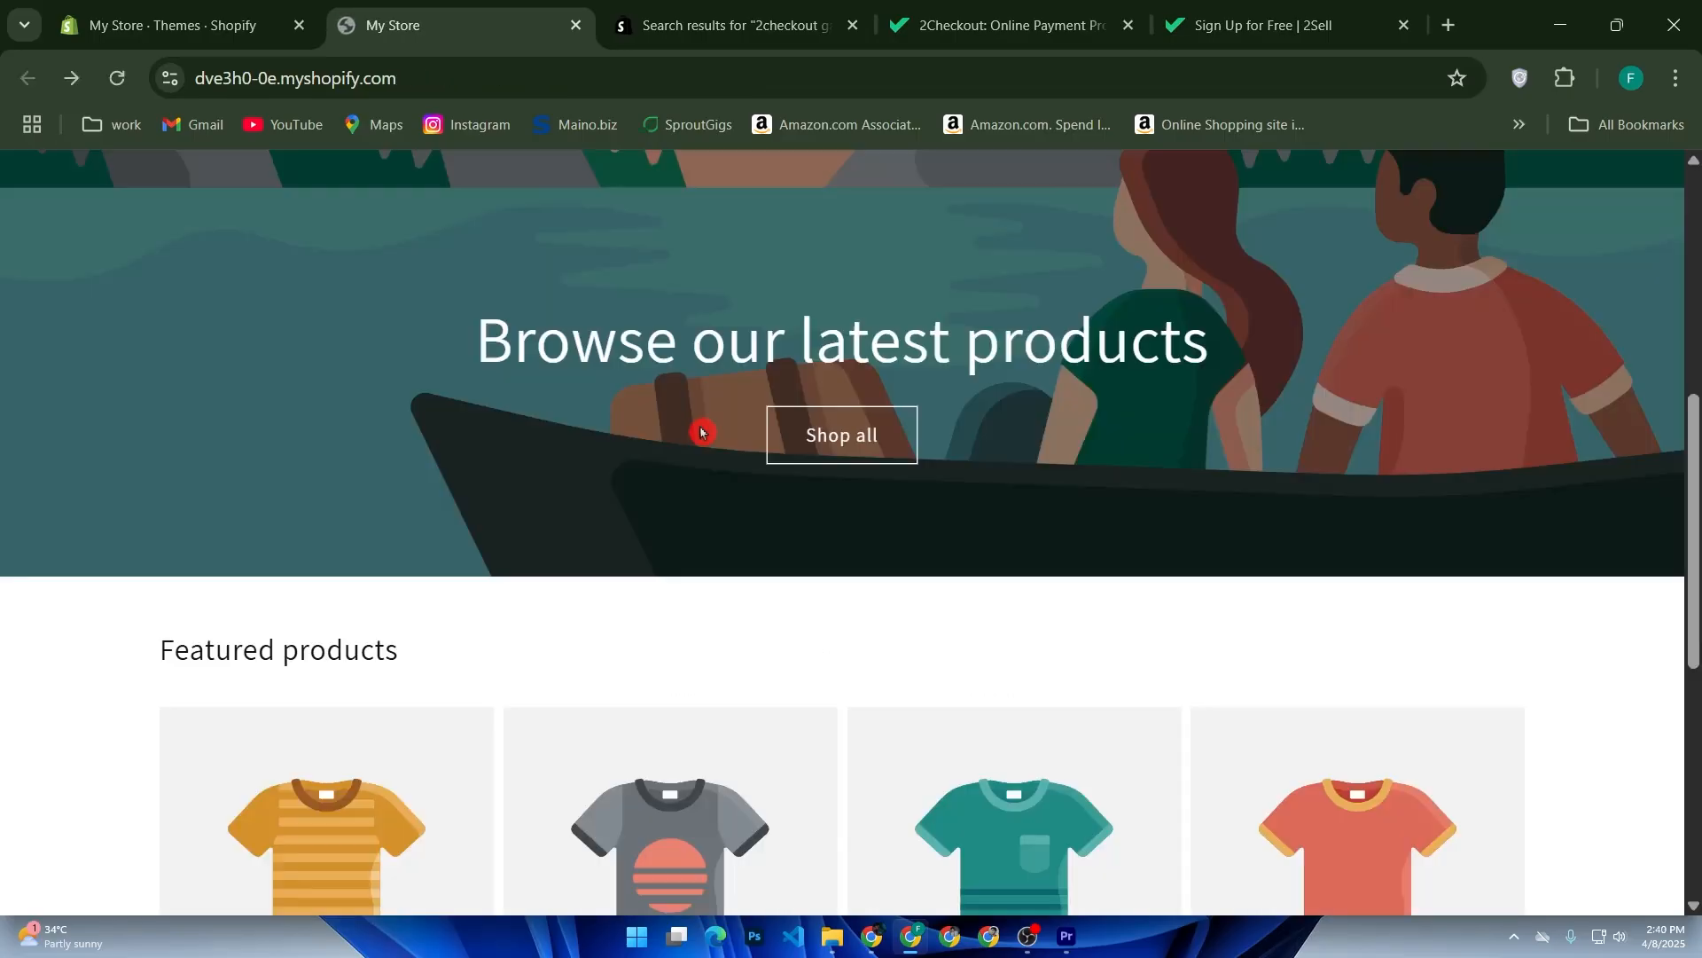
scroll(695, 435, "down", 4)
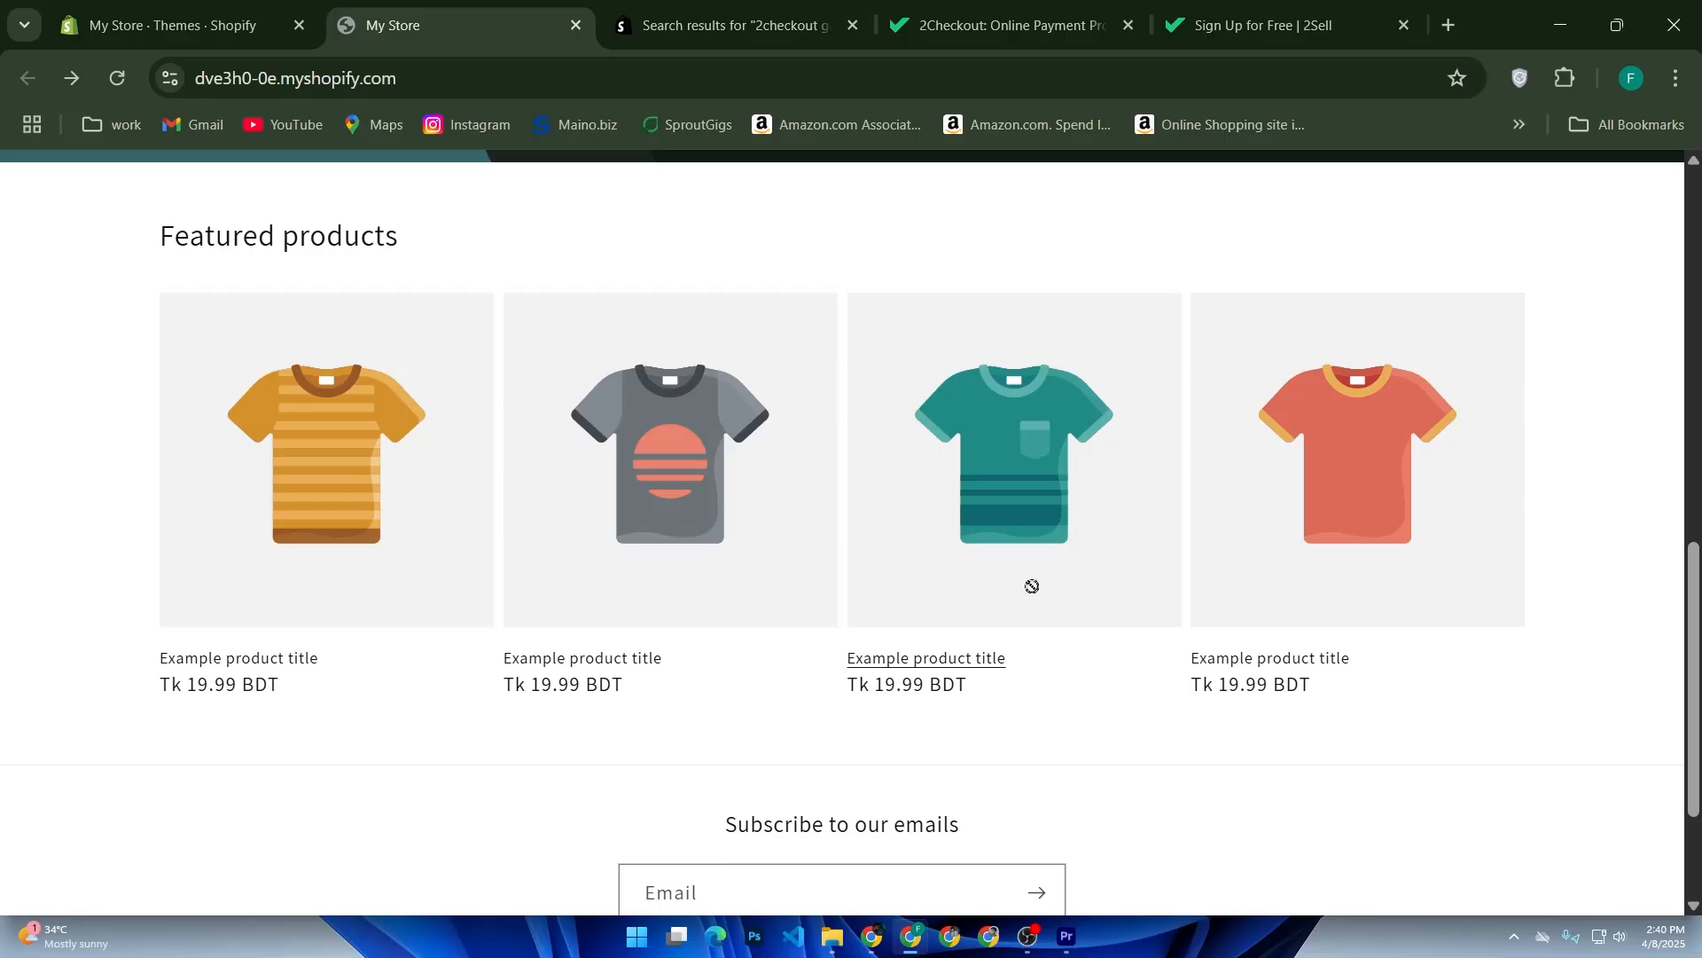
scroll(990, 627, "down", 2)
left_click(995, 629)
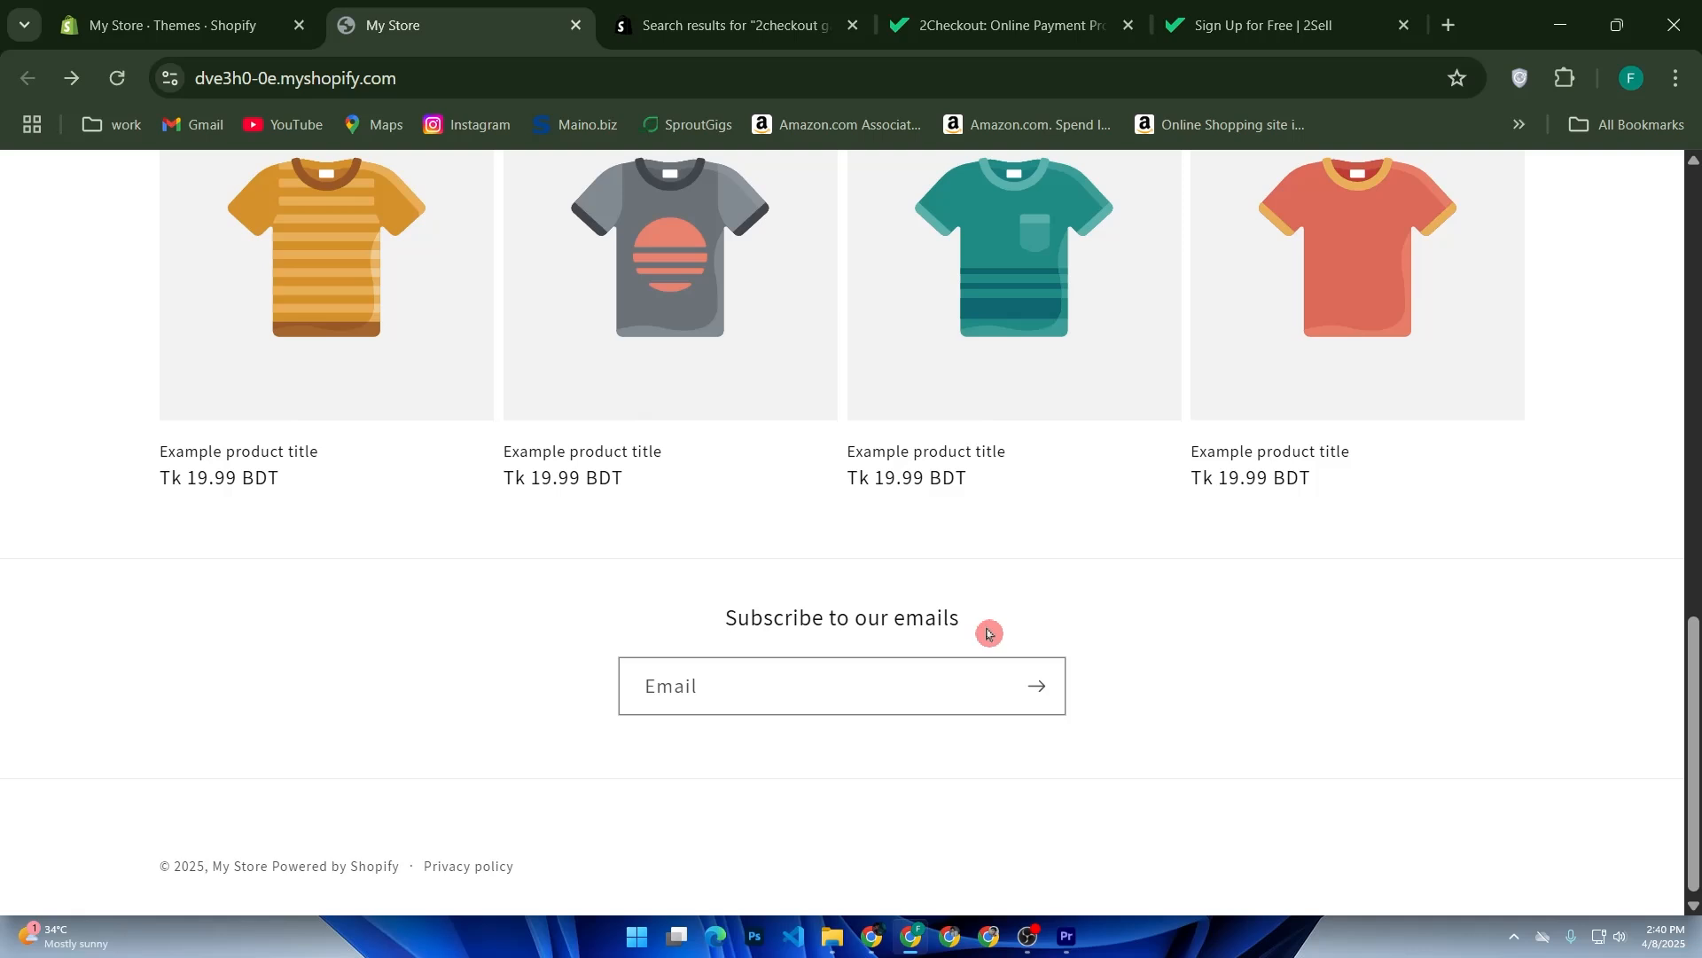
scroll(989, 621, "down", 1)
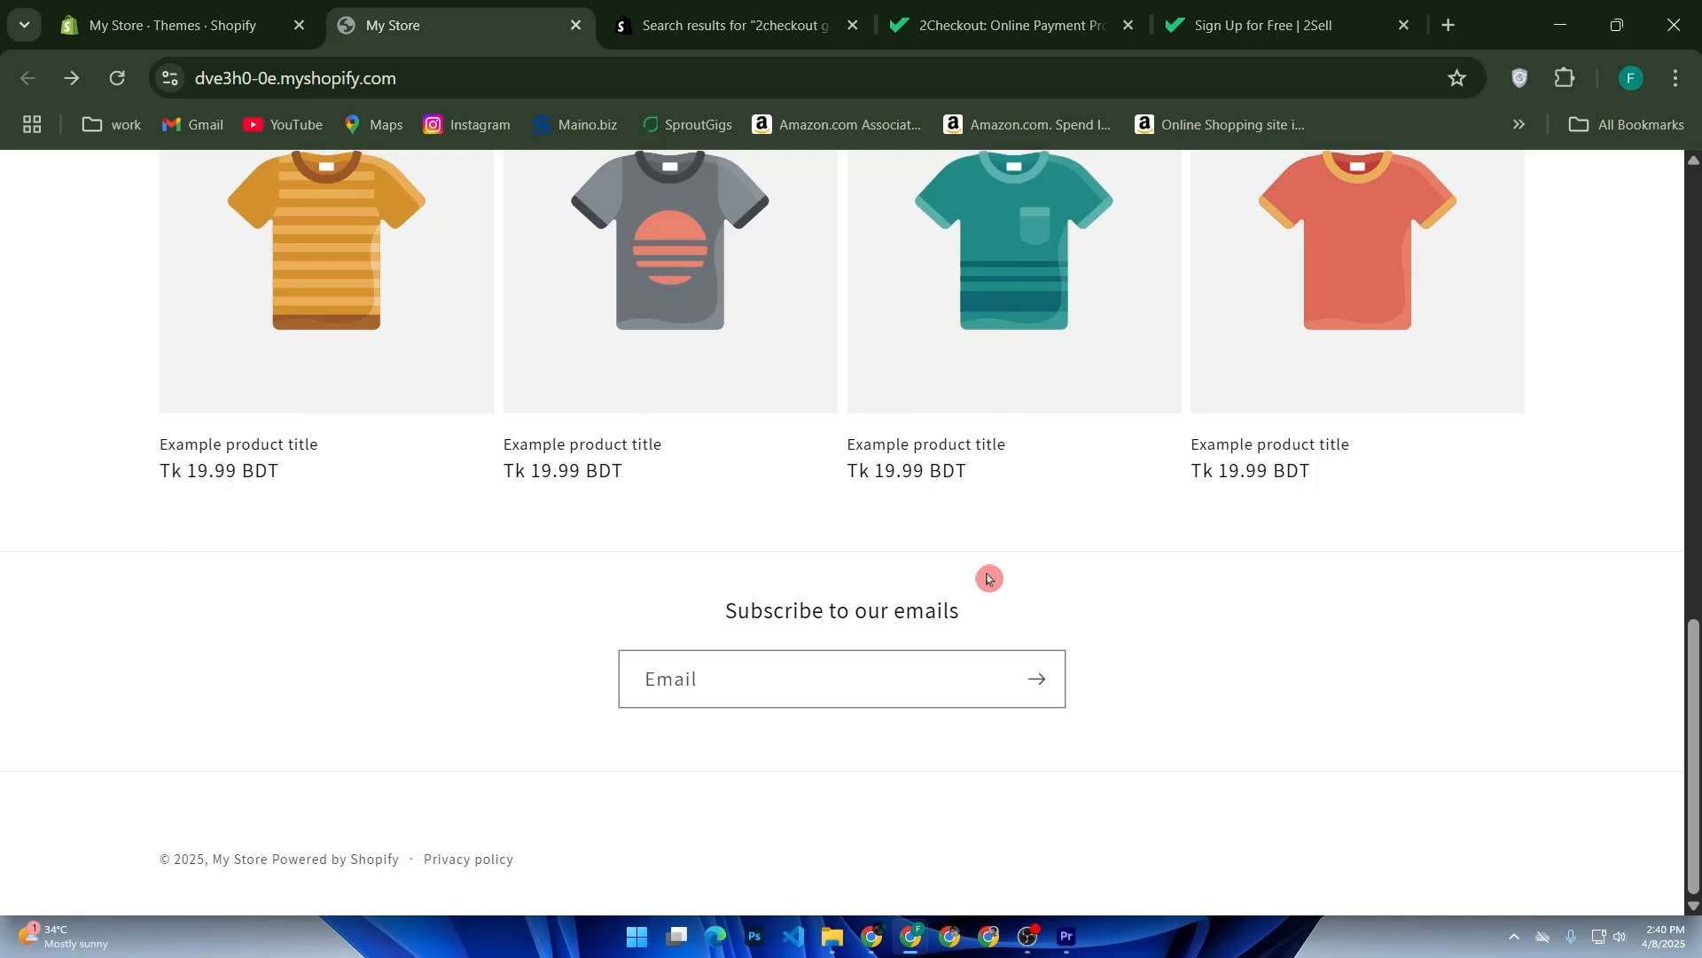